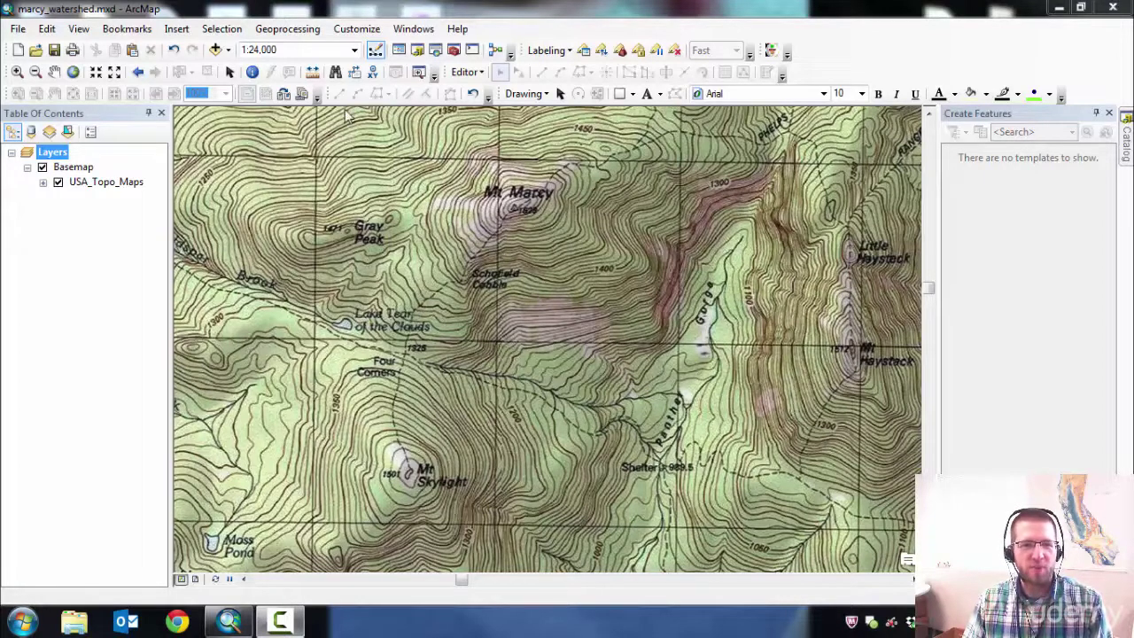
# Browse the Add Data file dialog and basemap gallery, closing both without adding anything
pyautogui.click(228, 51)
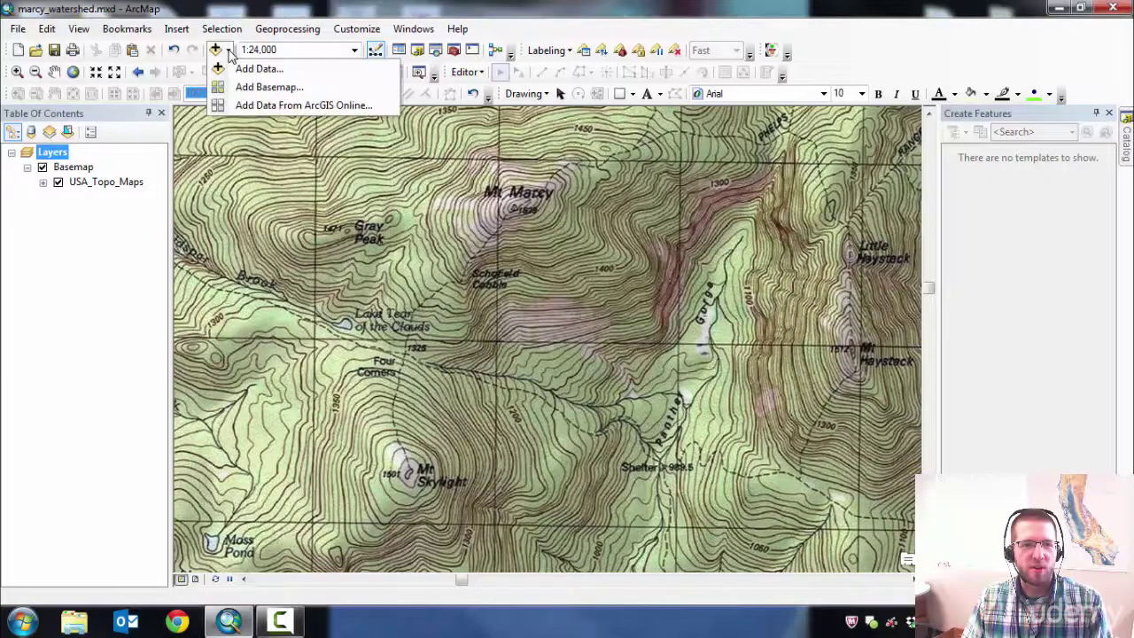
pyautogui.click(259, 69)
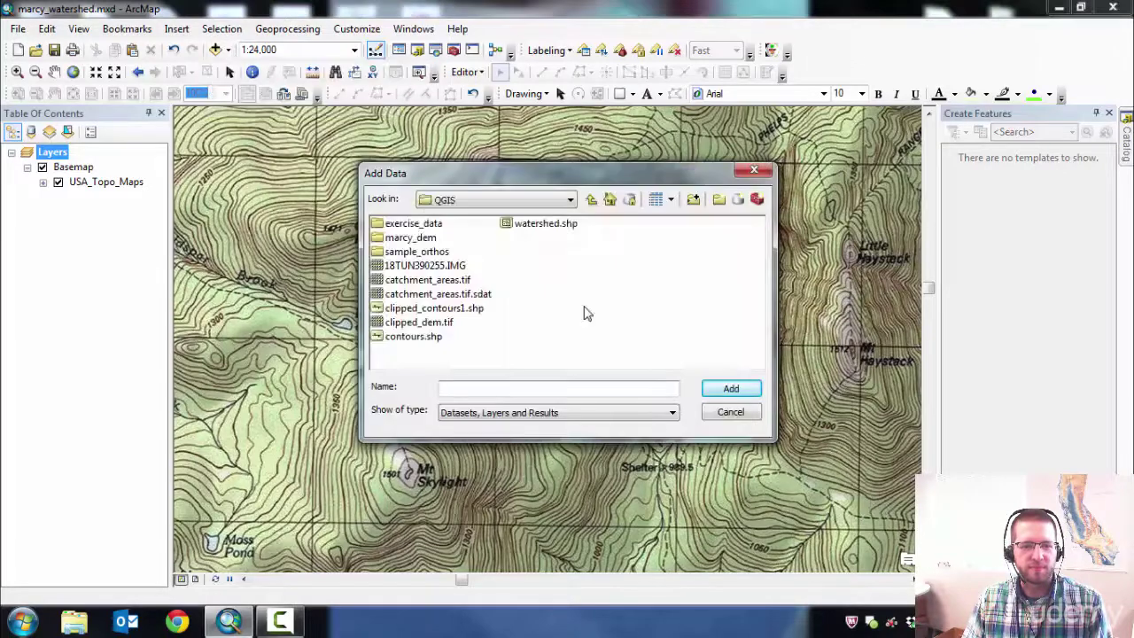
pyautogui.click(730, 410)
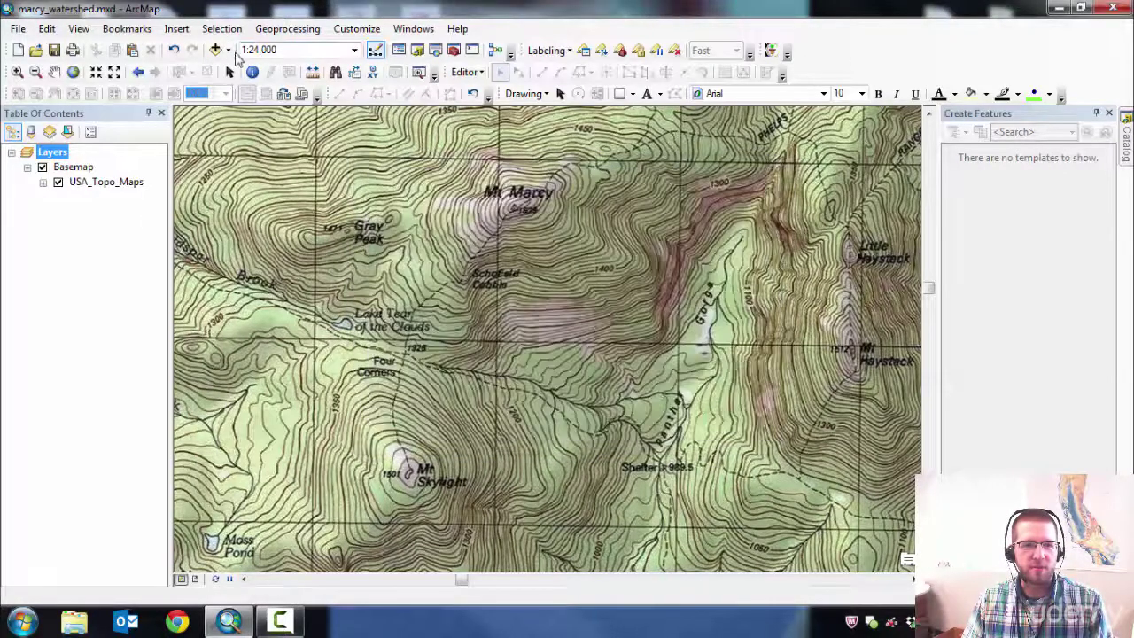
pyautogui.click(228, 51)
pyautogui.click(260, 89)
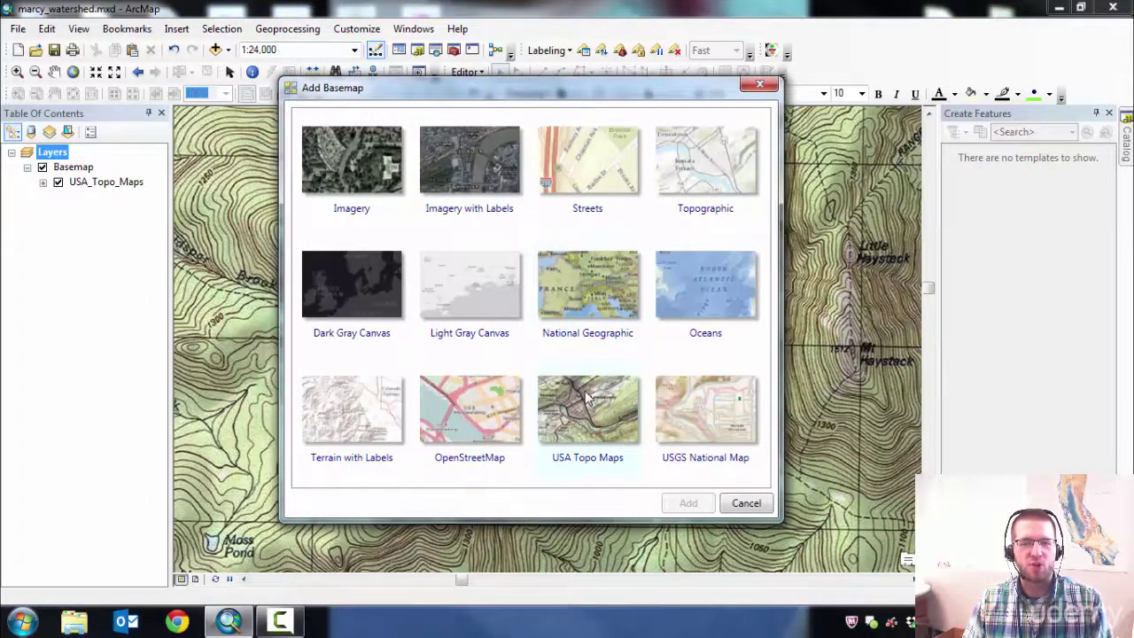
pyautogui.click(751, 504)
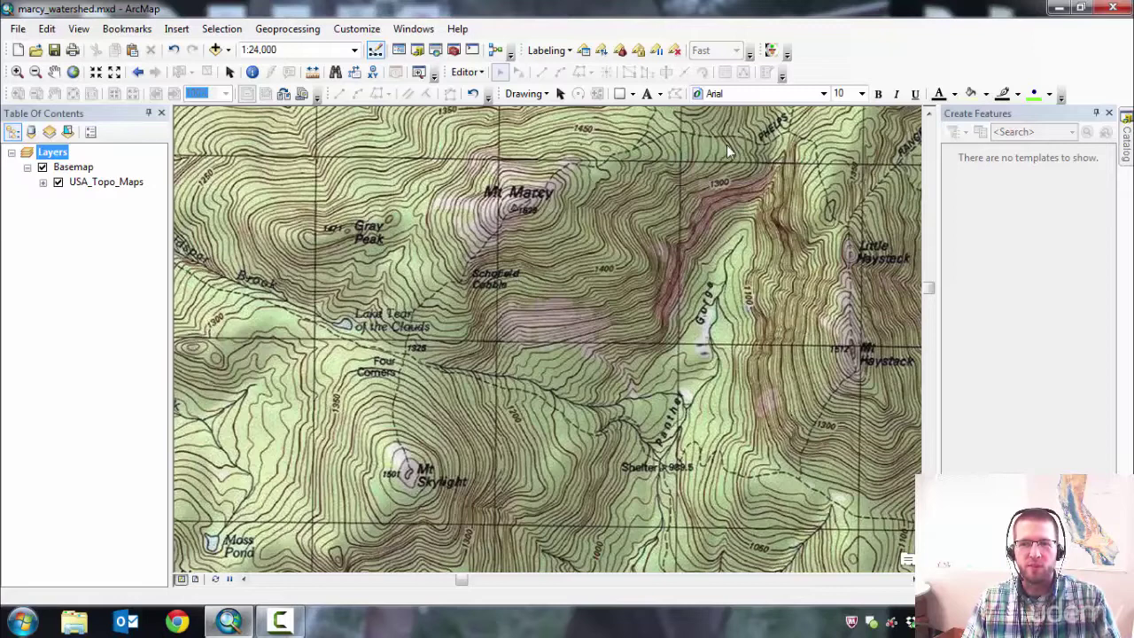
# Create a Polygon shapefile named marcy_watershed in the Hydrology home folder from Catalog
pyautogui.click(1127, 147)
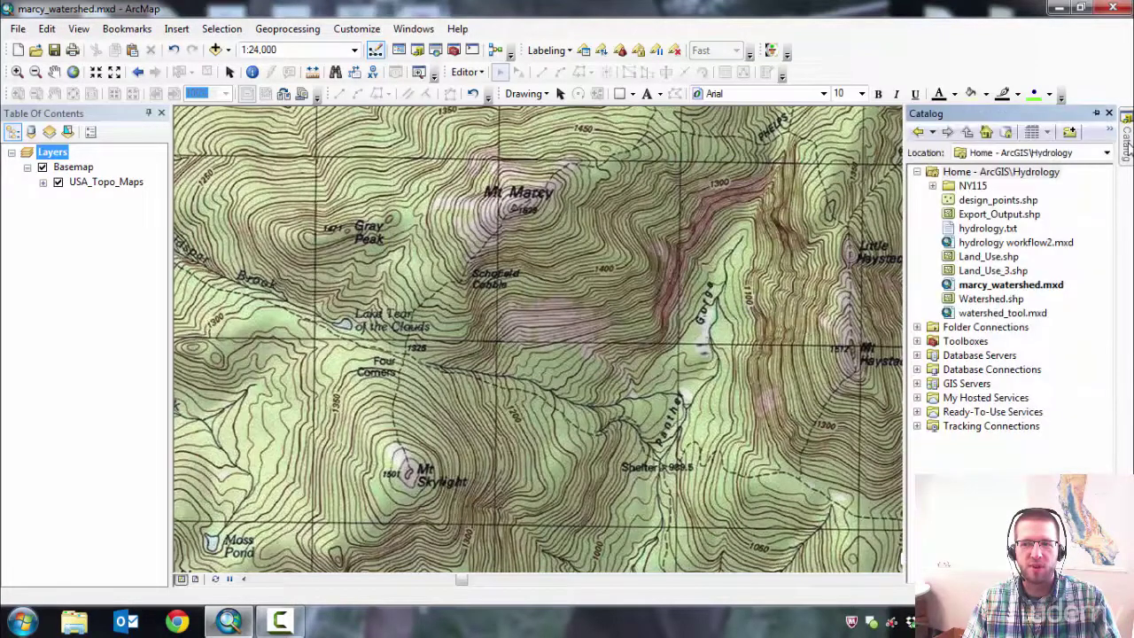
pyautogui.rightClick(1023, 178)
pyautogui.moveTo(1040, 277)
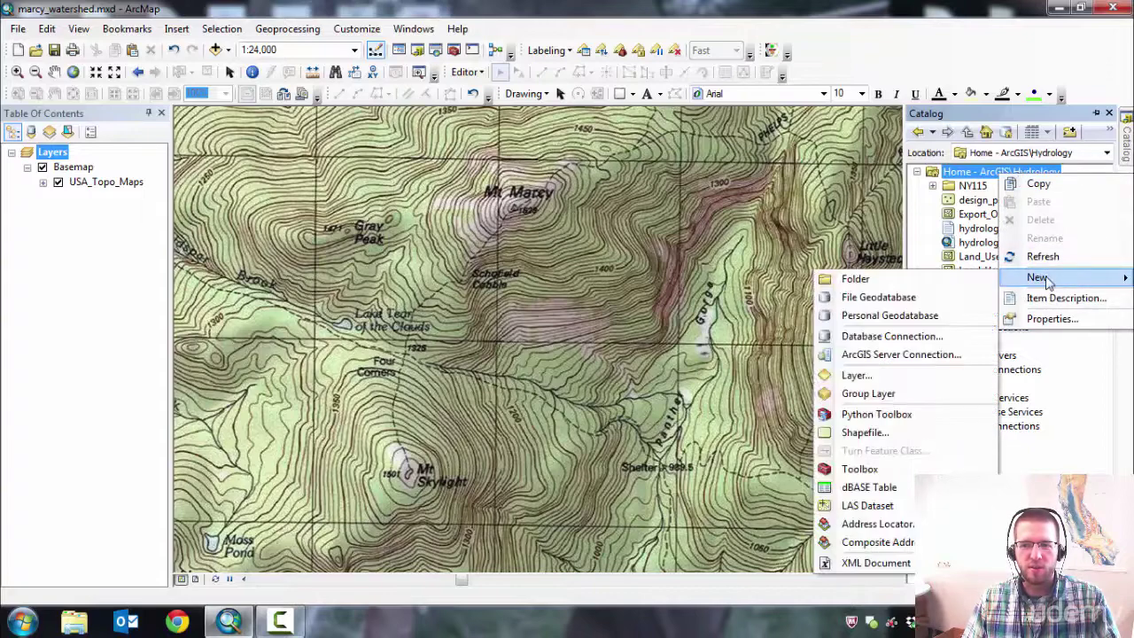
pyautogui.click(864, 432)
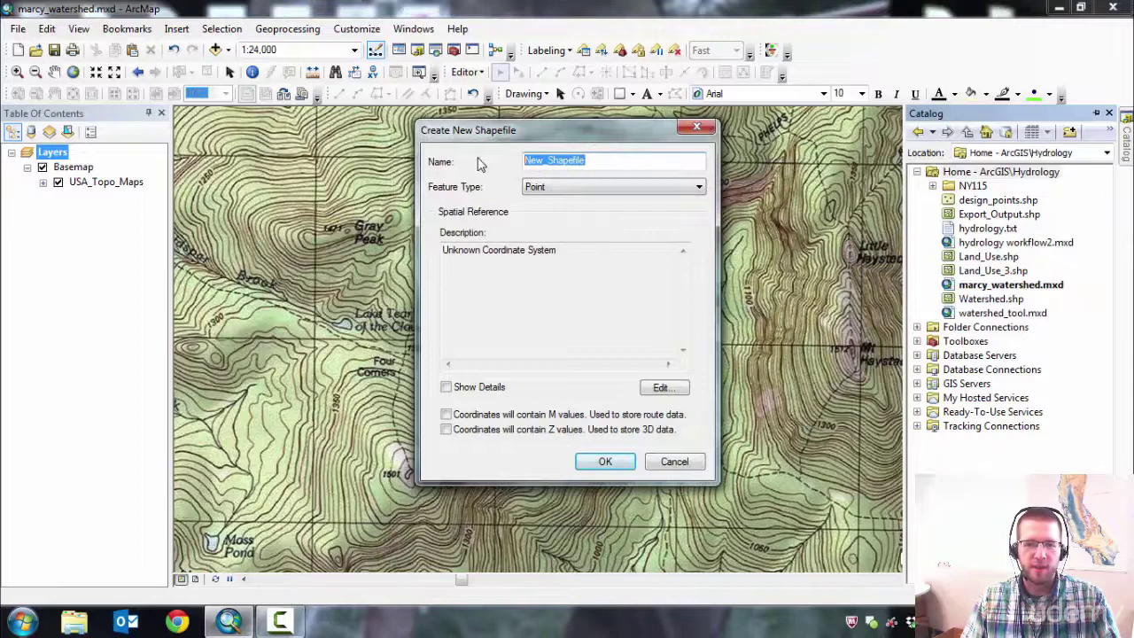
pyautogui.write('marcy')
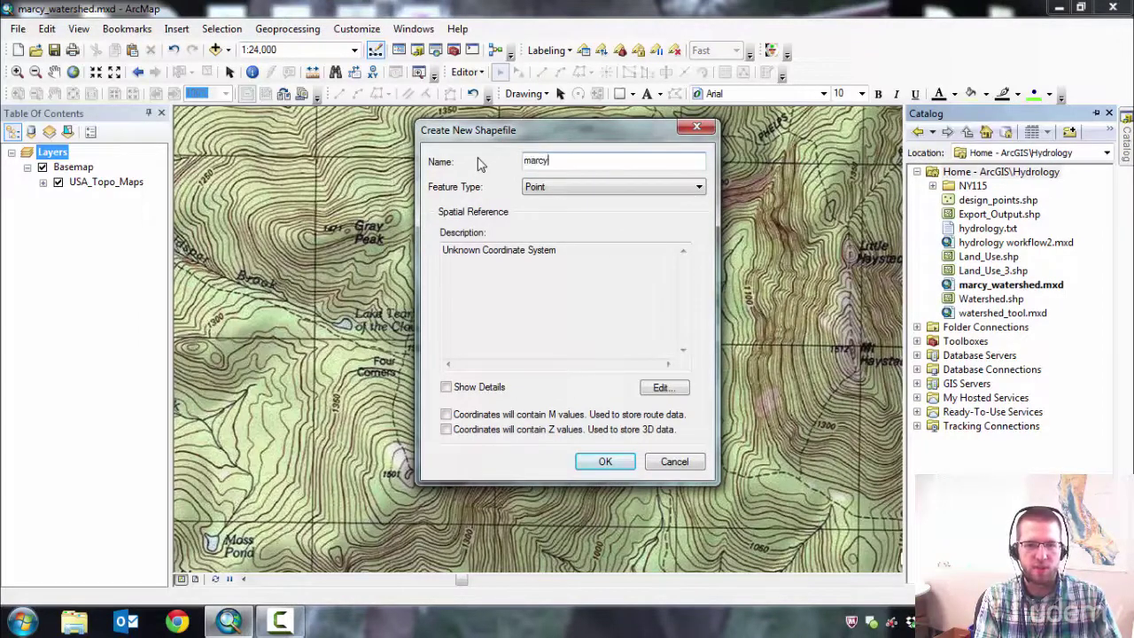
pyautogui.write('_watershed')
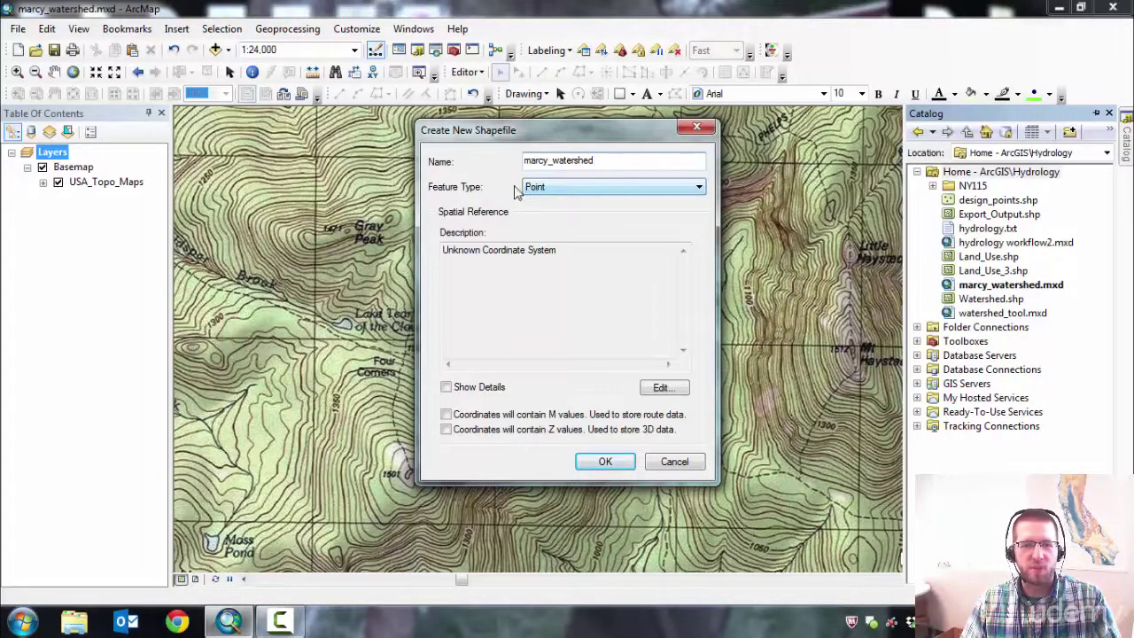
pyautogui.click(559, 193)
pyautogui.click(554, 227)
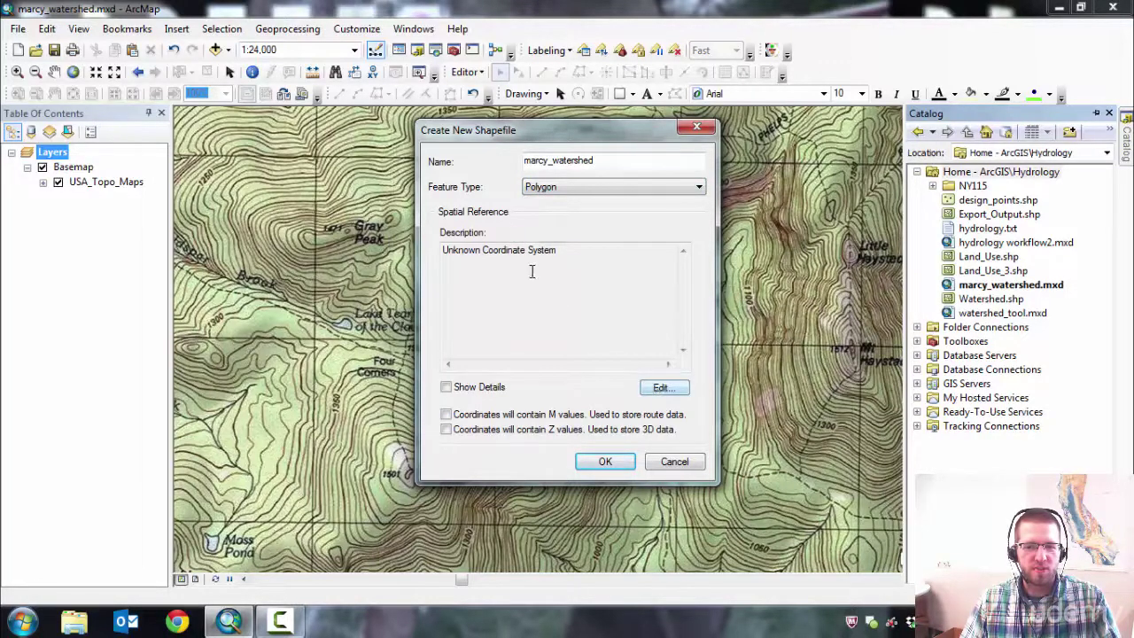
pyautogui.click(662, 390)
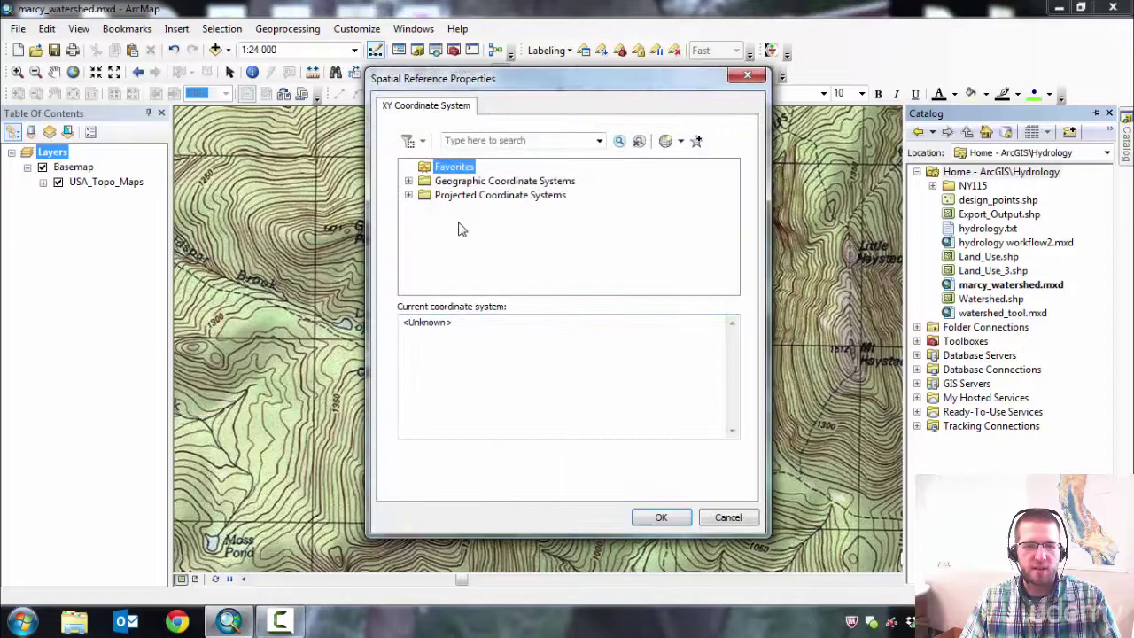
# Select NAD 1983 UTM Zone 18N under Projected > UTM > NAD 1983 as the coordinate system
pyautogui.click(409, 196)
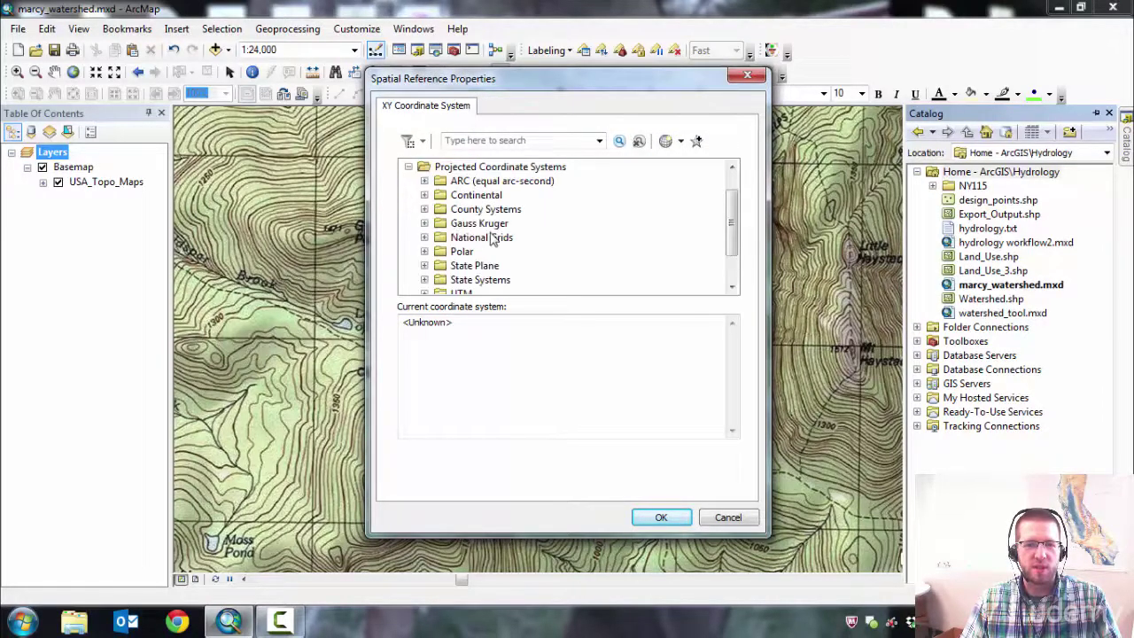
pyautogui.moveTo(726, 225); pyautogui.dragTo(726, 249)
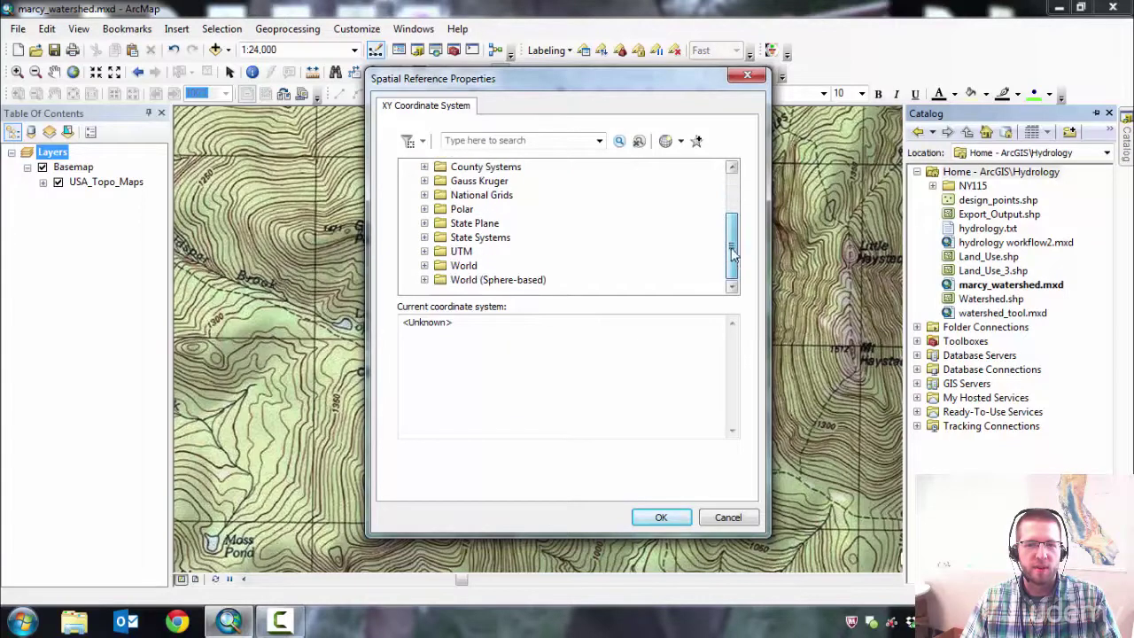
pyautogui.click(423, 252)
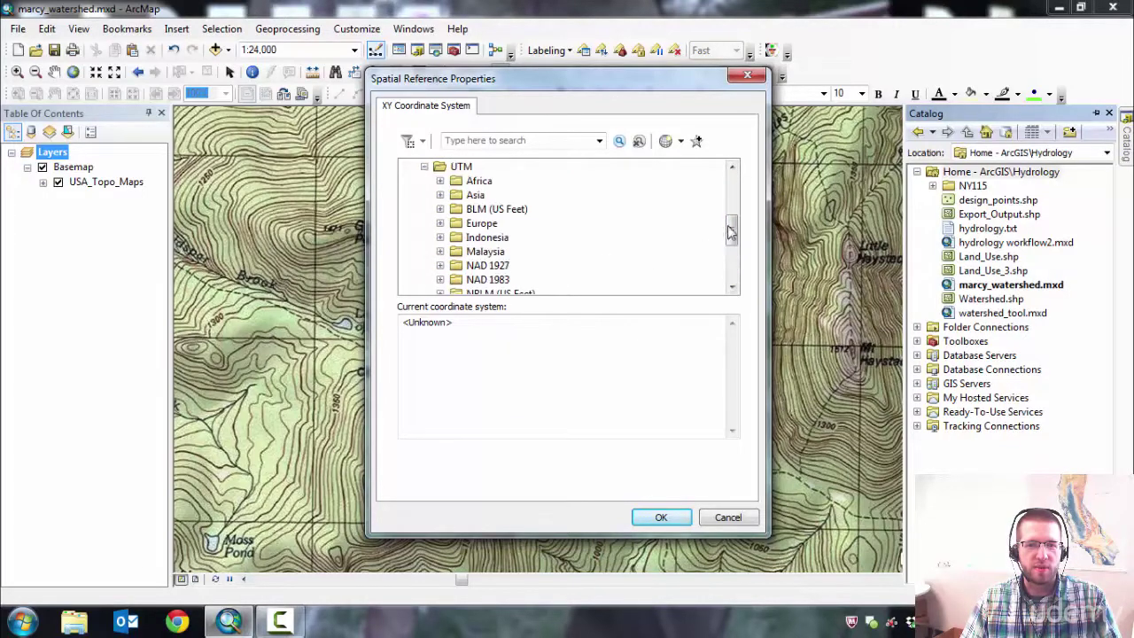
pyautogui.moveTo(732, 217); pyautogui.dragTo(657, 237)
pyautogui.click(487, 227)
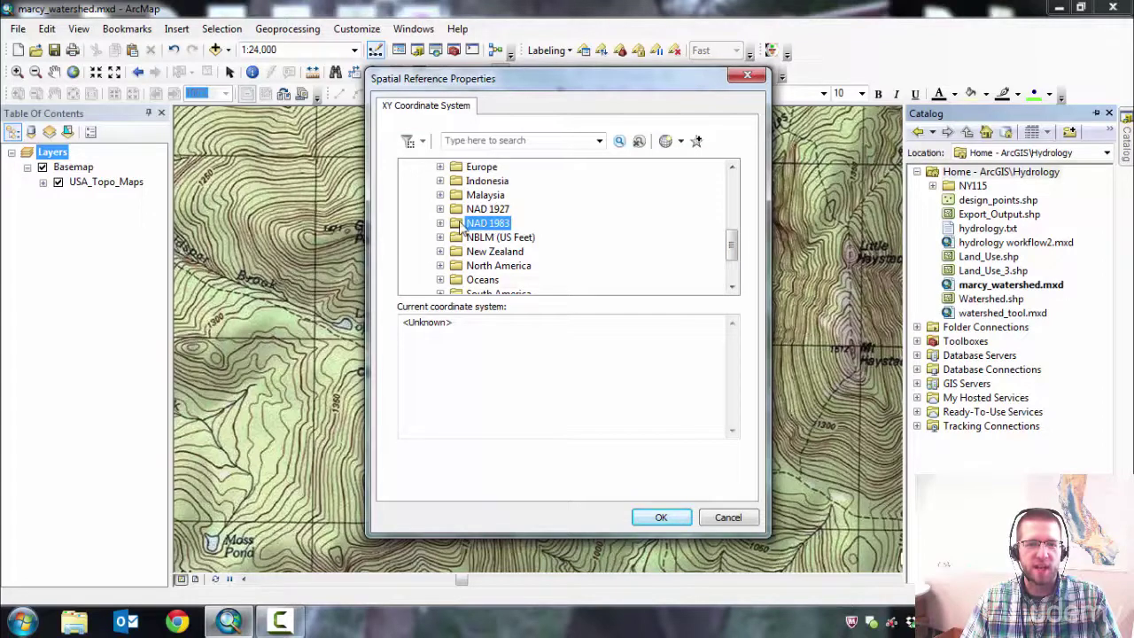
pyautogui.click(441, 223)
pyautogui.moveTo(733, 229); pyautogui.dragTo(732, 252)
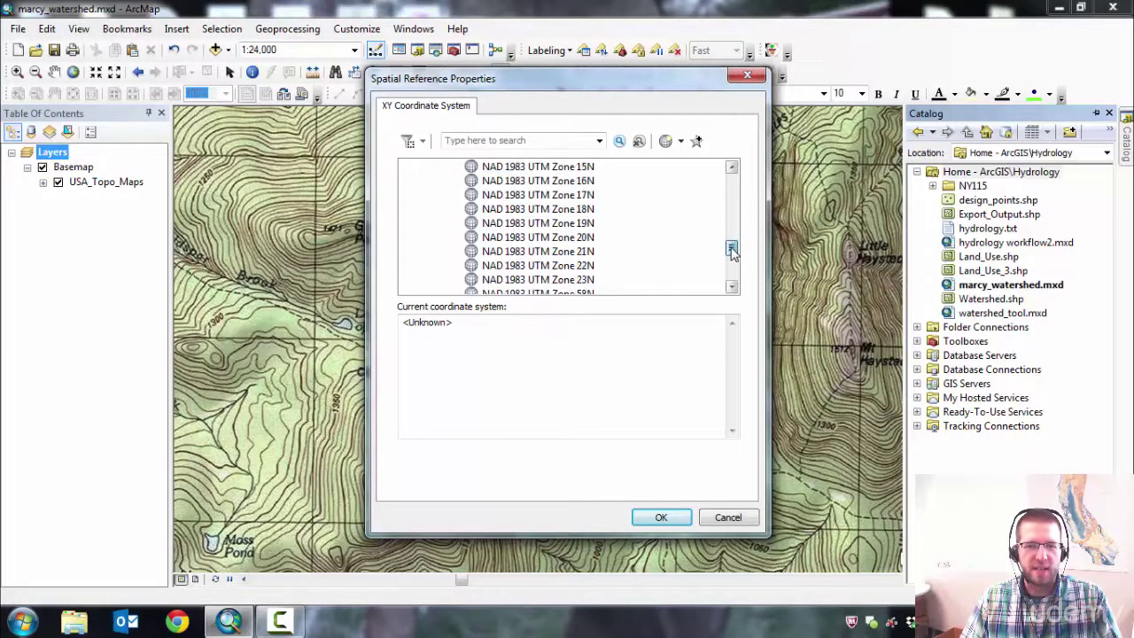
pyautogui.click(557, 210)
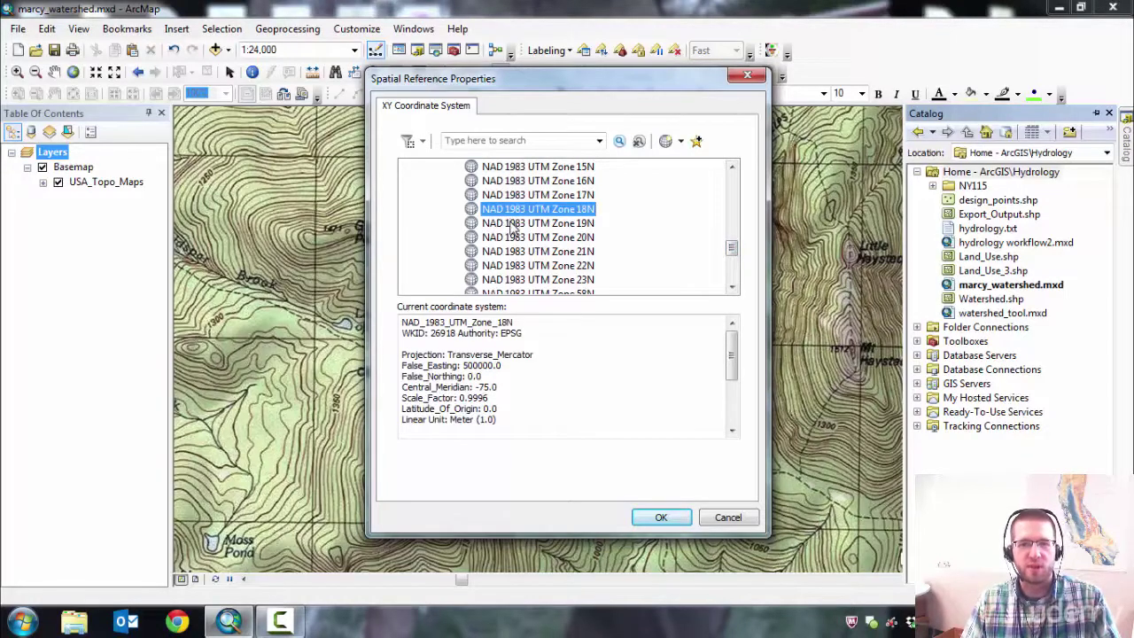
# Confirm the coordinate system, create marcy_watershed, and dismiss the coordinate system mismatch warning
pyautogui.click(661, 519)
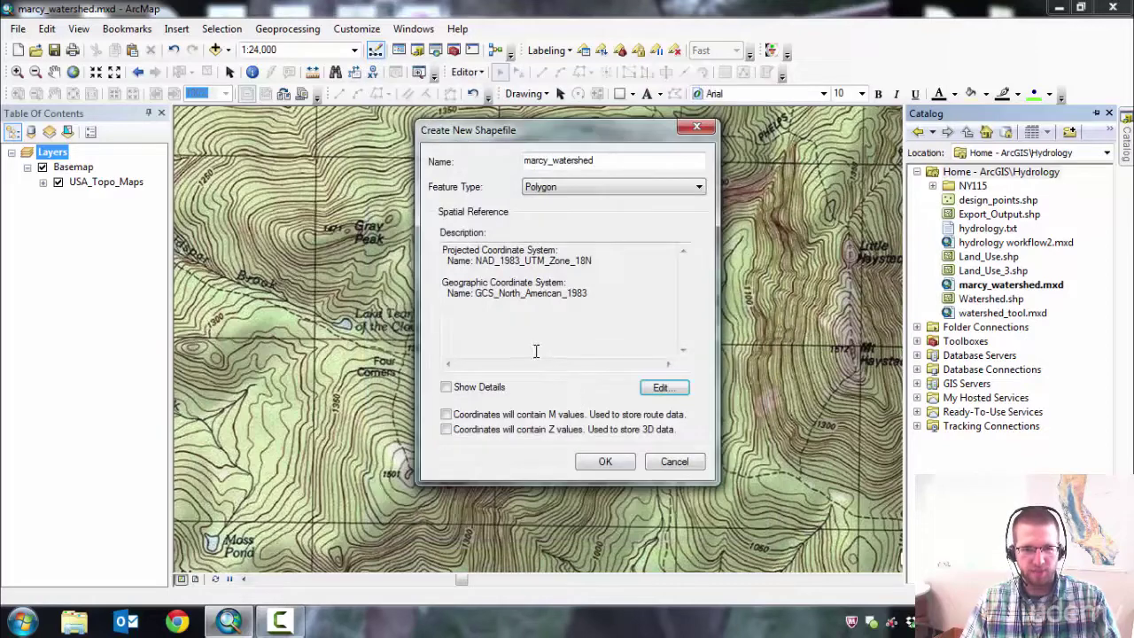
pyautogui.click(605, 465)
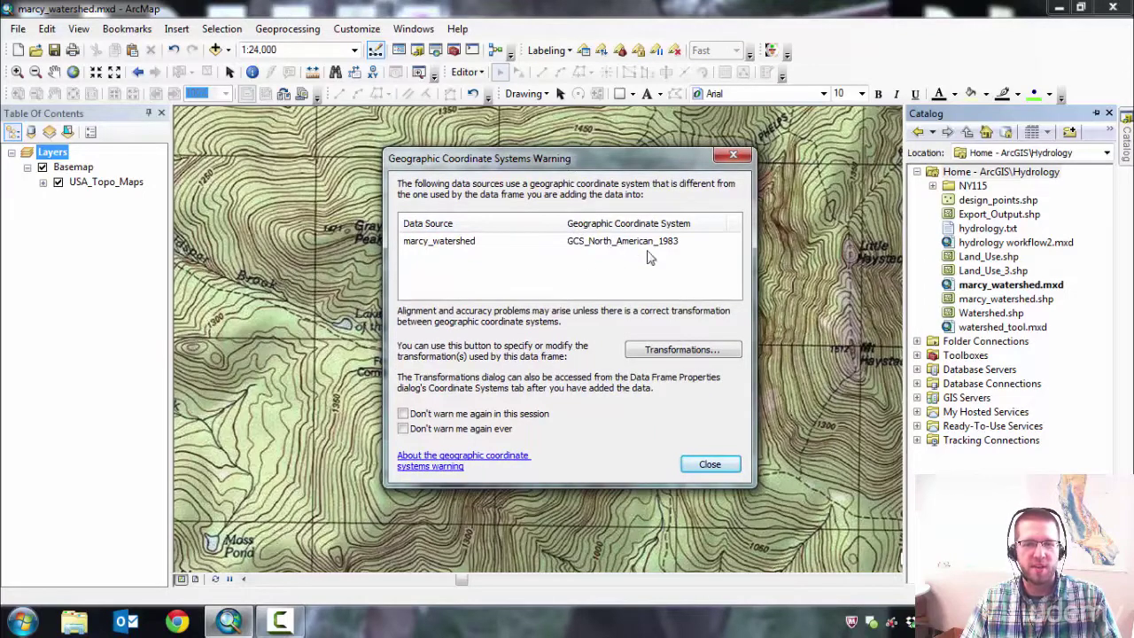
pyautogui.click(711, 463)
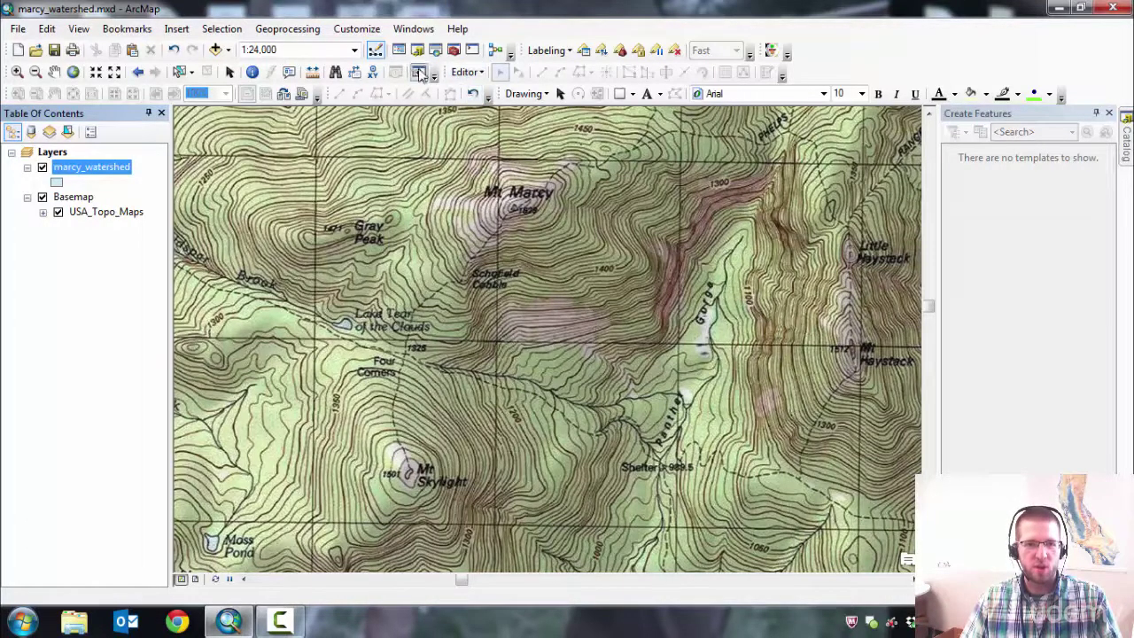
# Start an edit session and select the marcy_watershed template in the Create Features window
pyautogui.click(479, 73)
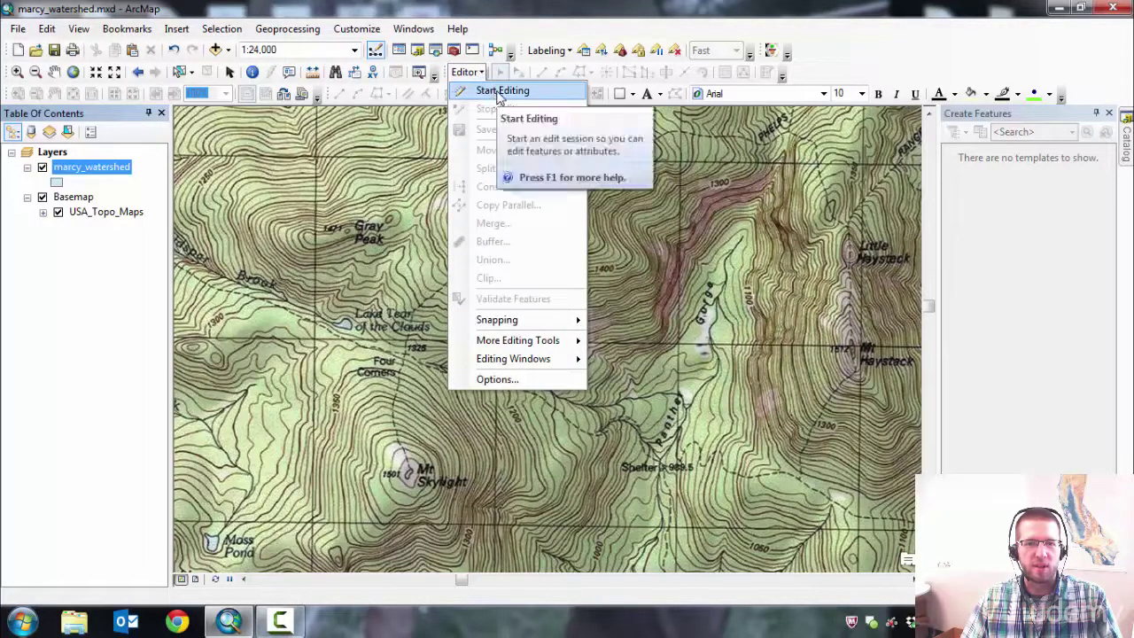
pyautogui.click(500, 94)
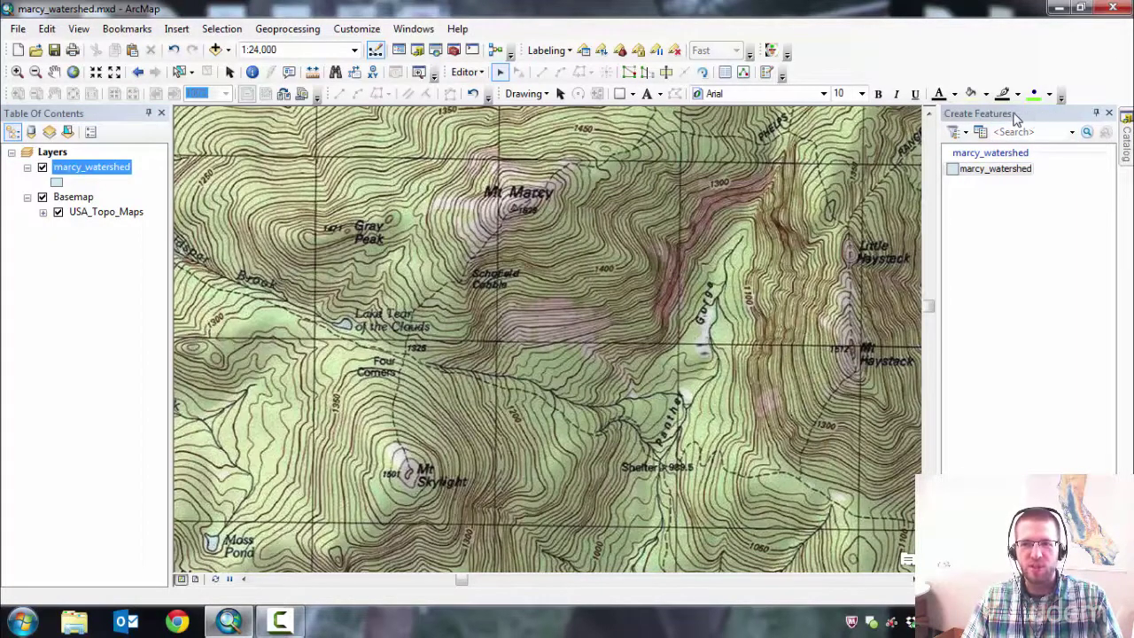
pyautogui.click(1023, 117)
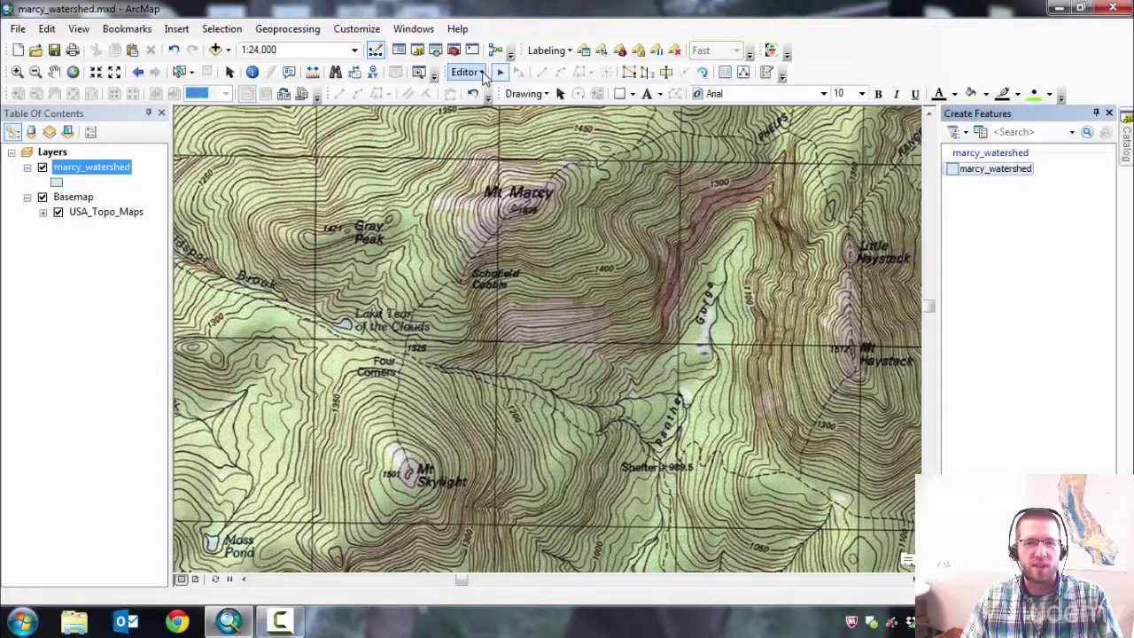
pyautogui.click(483, 75)
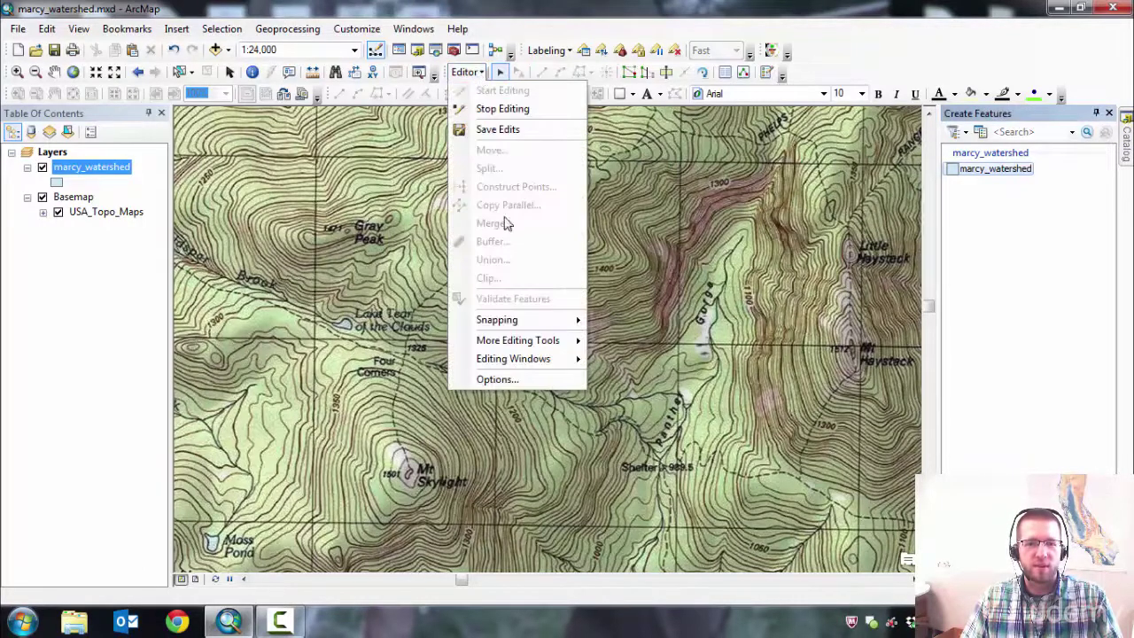
pyautogui.moveTo(512, 362)
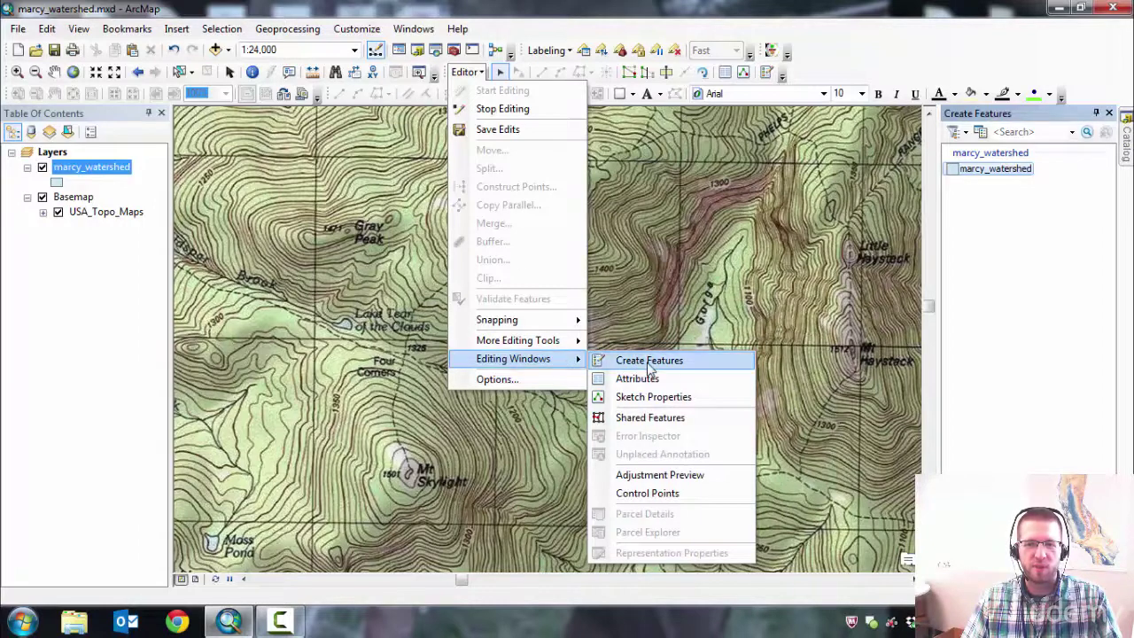
pyautogui.click(1045, 258)
pyautogui.click(983, 169)
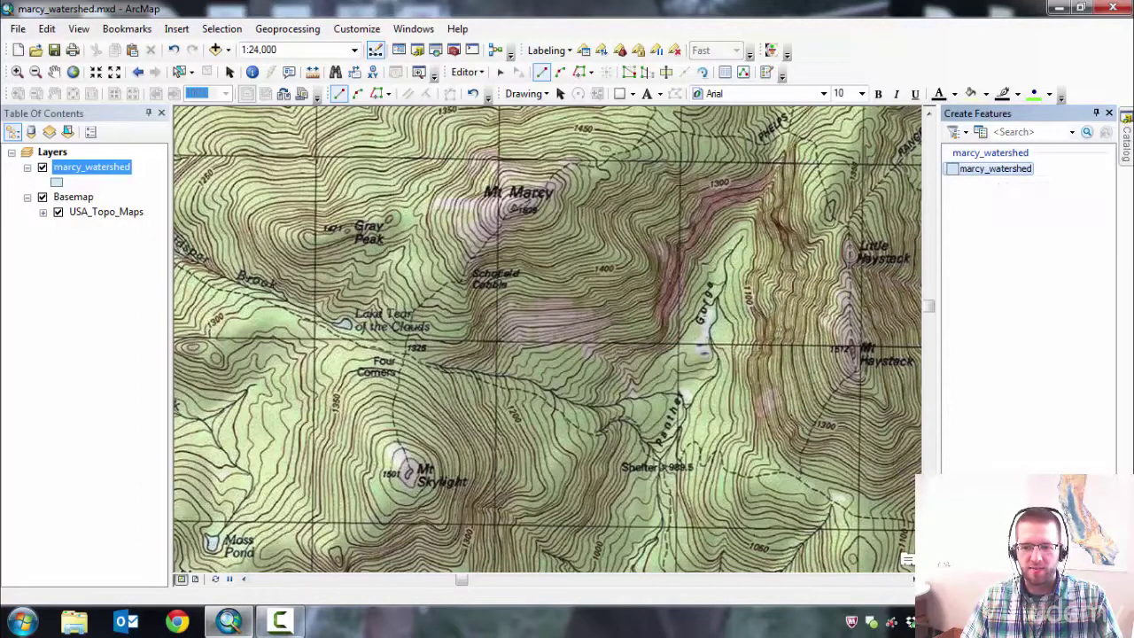
# Choose the Polygon construction tool and place the first vertex on the saddle southeast of Lake Tear
pyautogui.moveTo(1023, 478); pyautogui.dragTo(1023, 390)
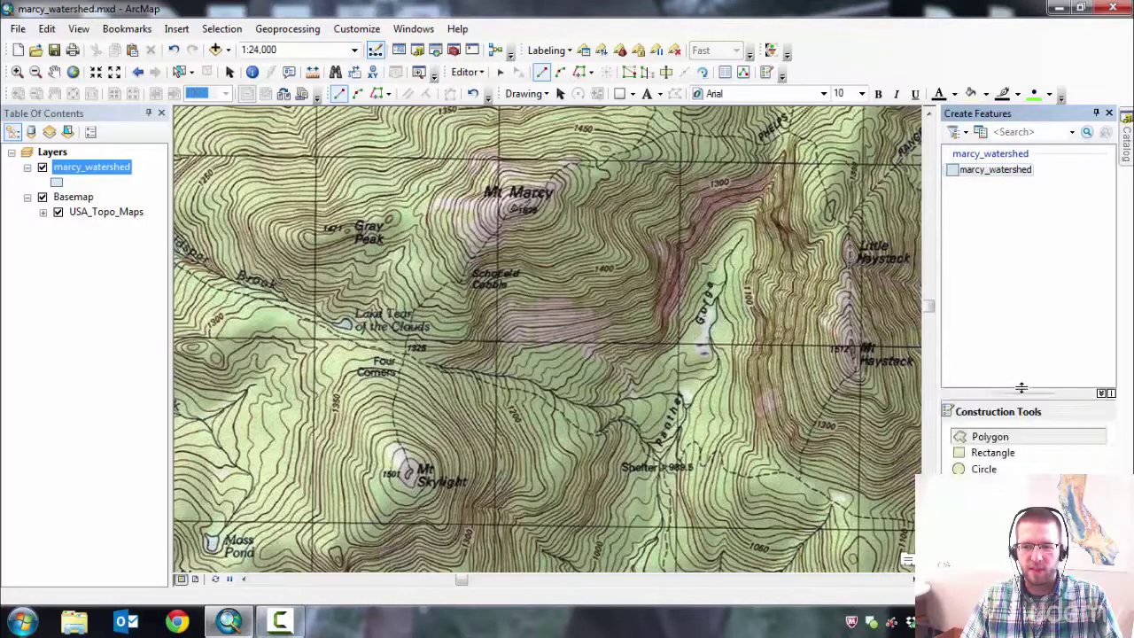
pyautogui.click(989, 437)
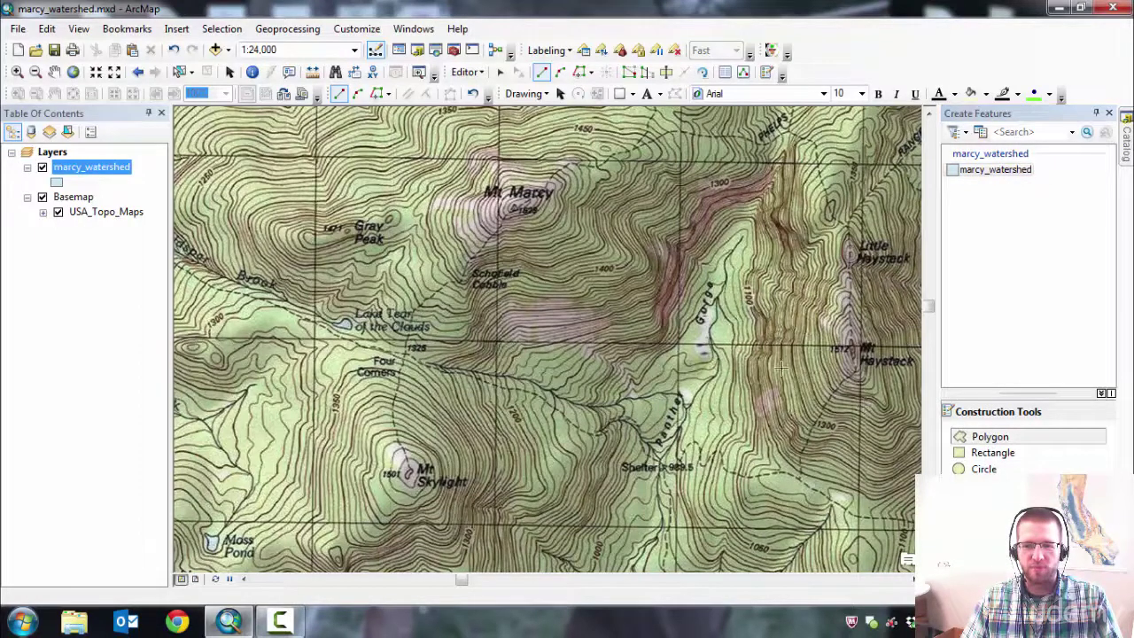
pyautogui.click(549, 389)
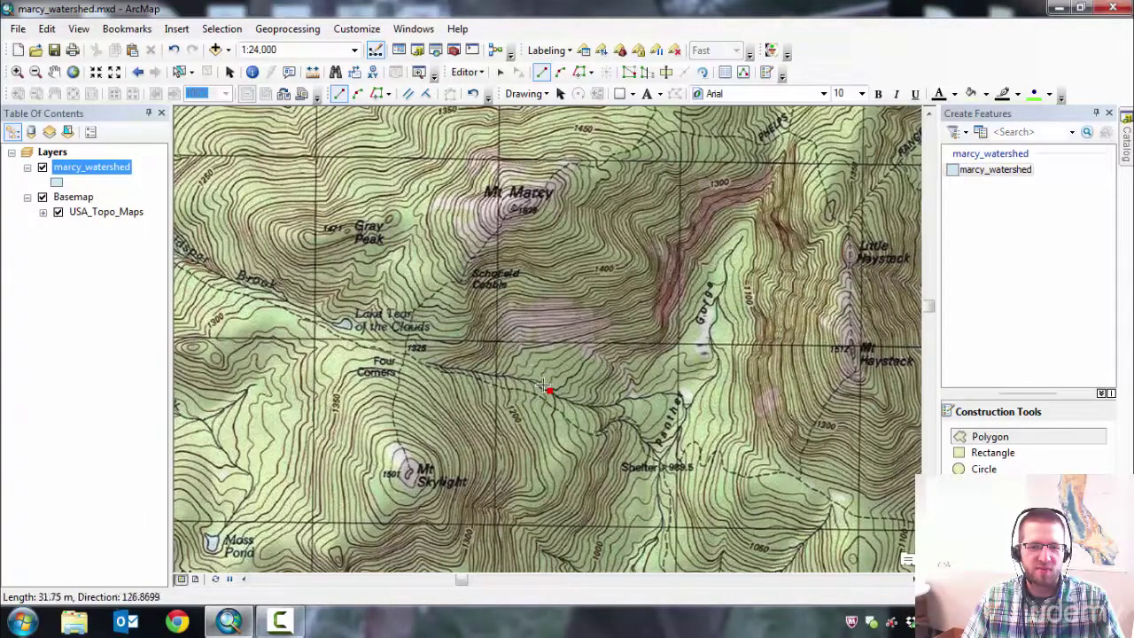
# Trace the outline north up the ridge past Schofield Cobble to the Mt Marcy summit
pyautogui.click(520, 360)
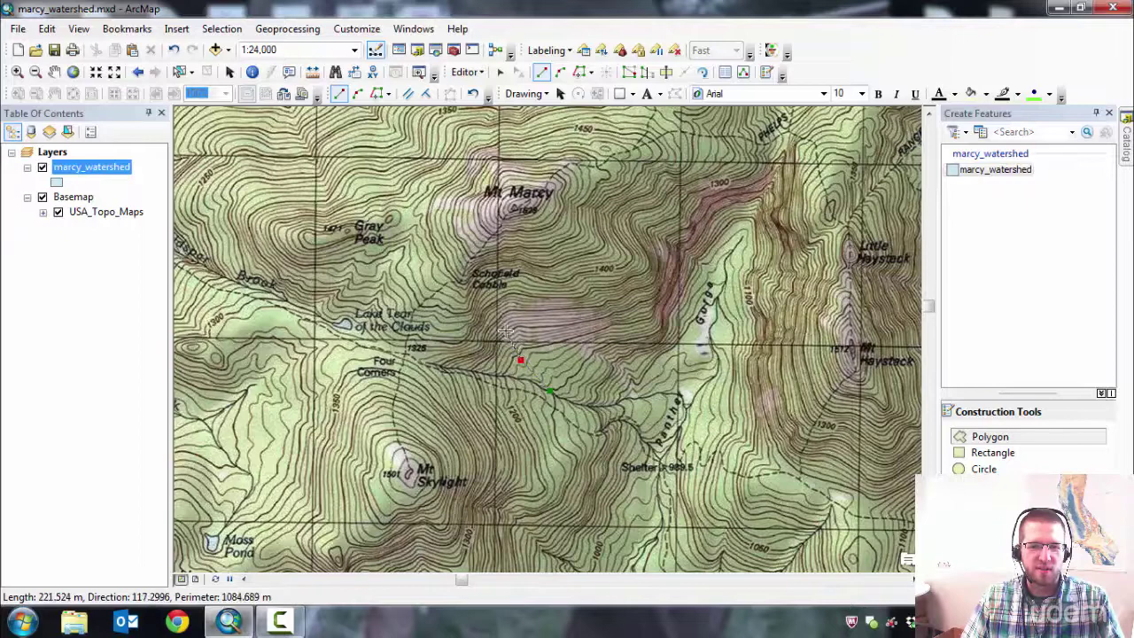
pyautogui.click(504, 330)
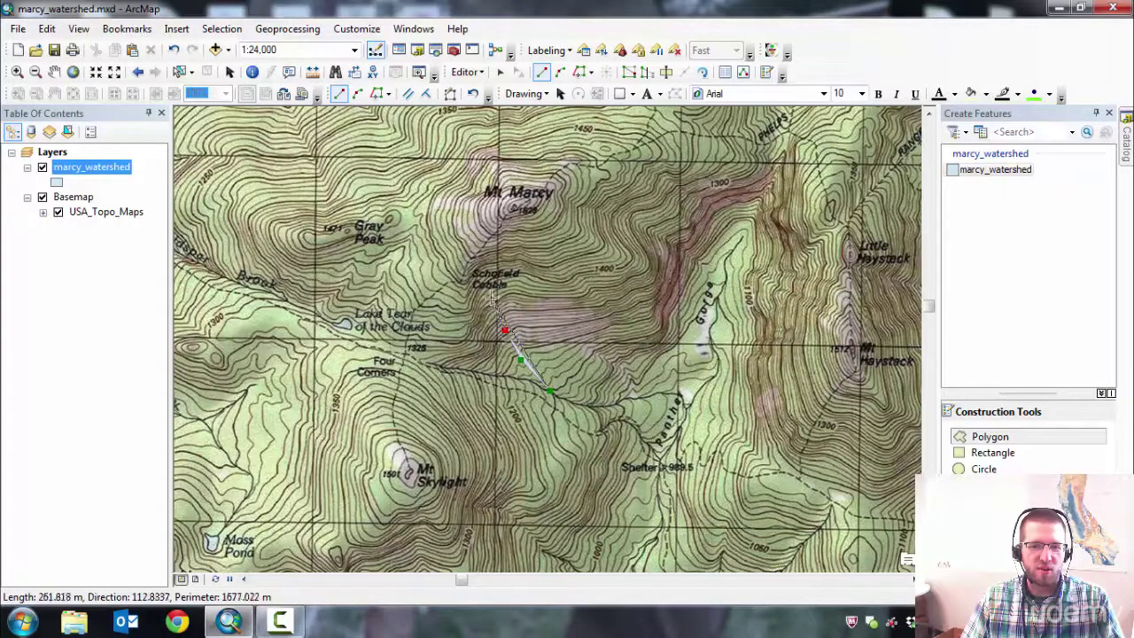
pyautogui.click(490, 297)
pyautogui.click(482, 256)
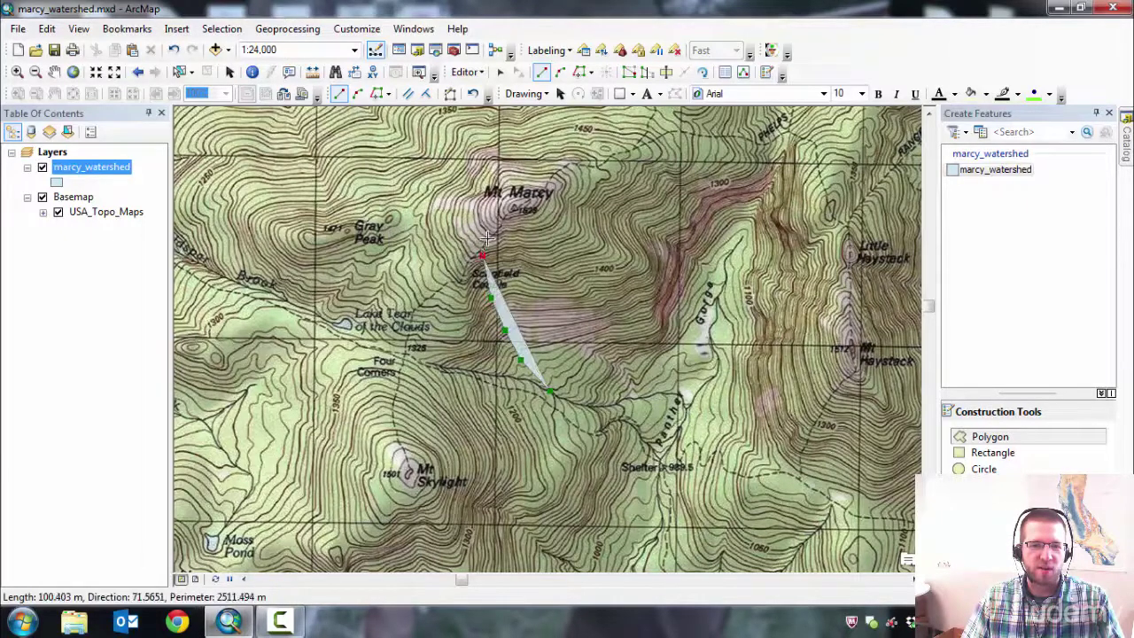
pyautogui.click(489, 228)
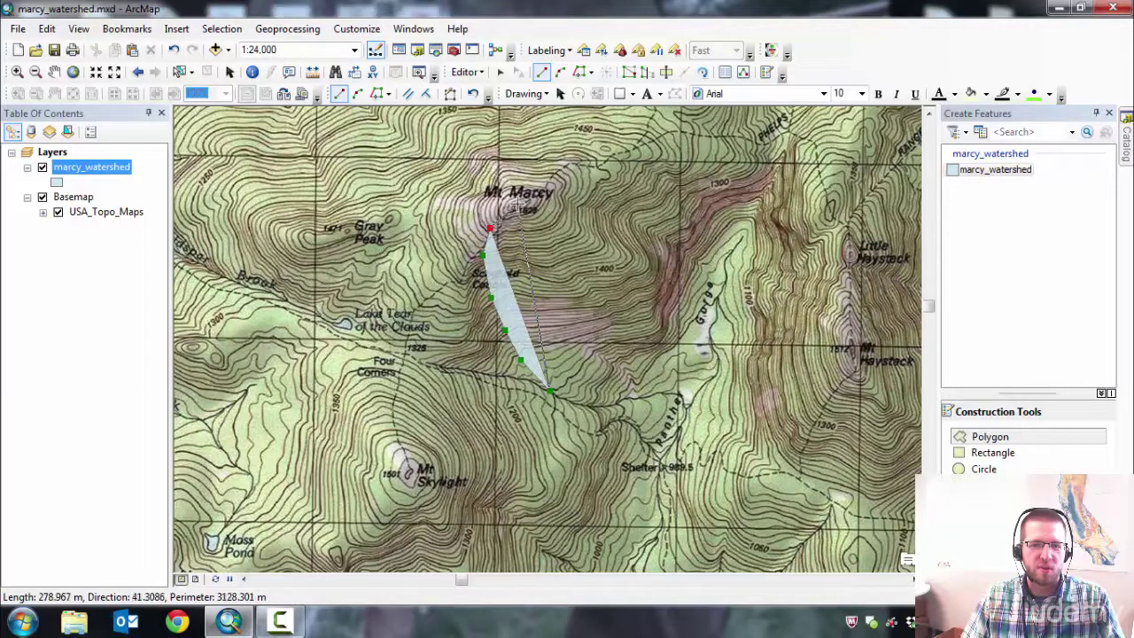
pyautogui.click(515, 206)
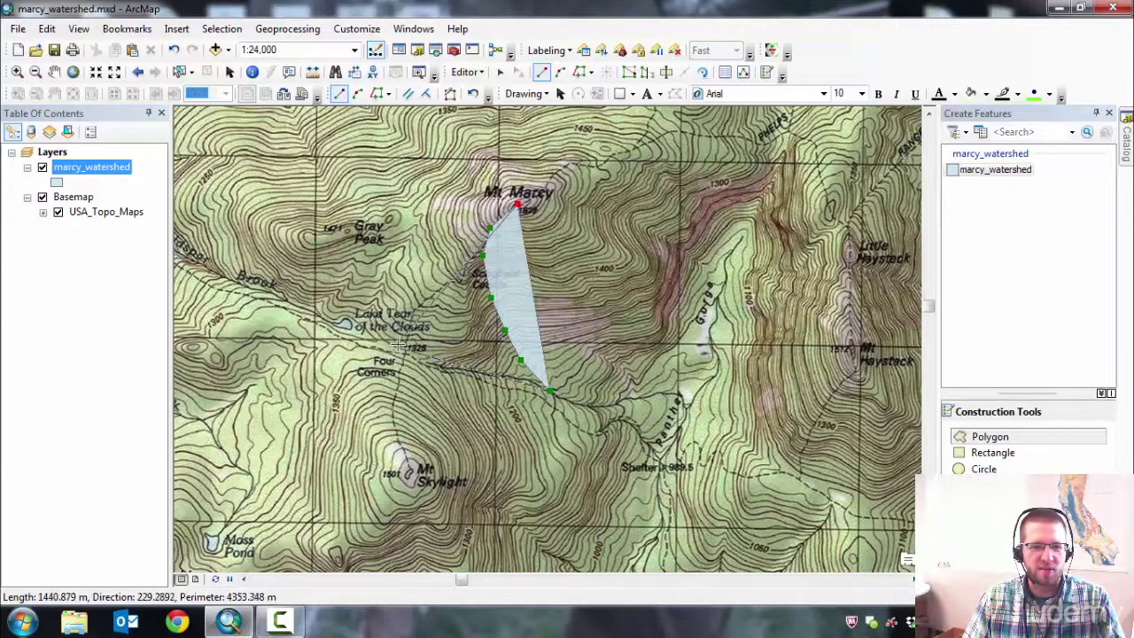
# Continue via Lake Tear, Four Corners and Mt Skylight back to the start, and finish the polygon
pyautogui.click(456, 252)
pyautogui.click(422, 298)
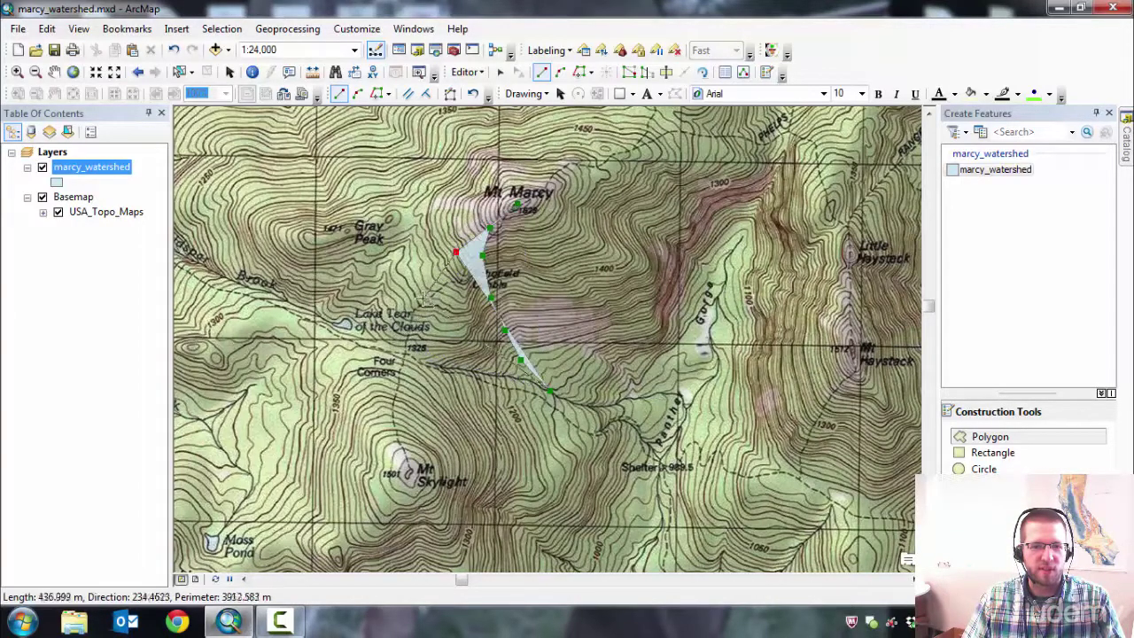
pyautogui.click(399, 351)
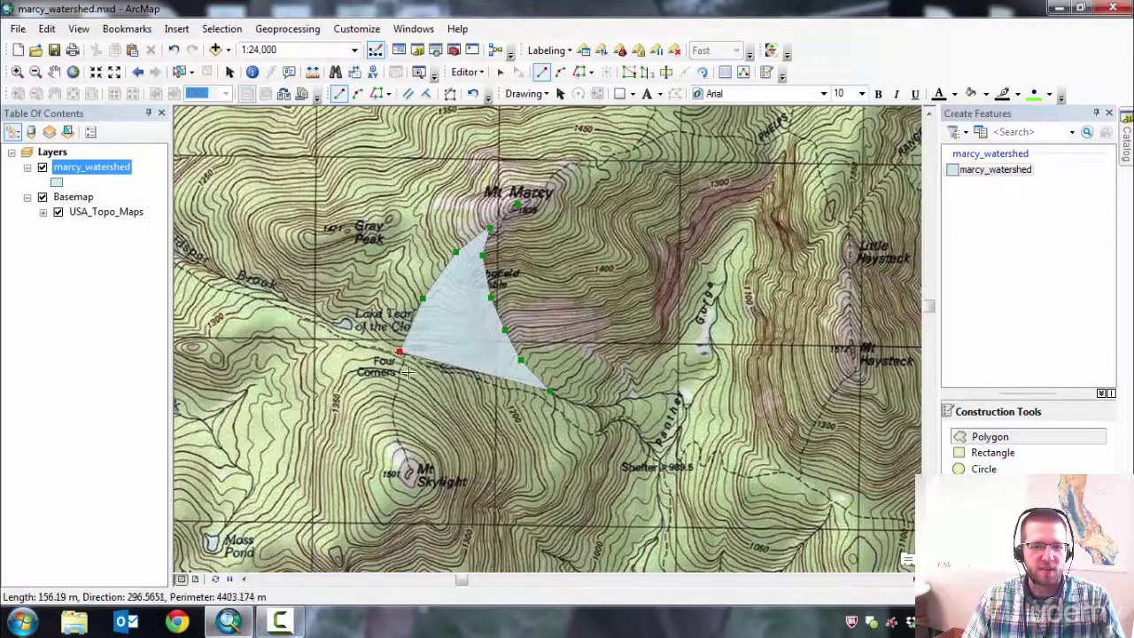
pyautogui.click(393, 401)
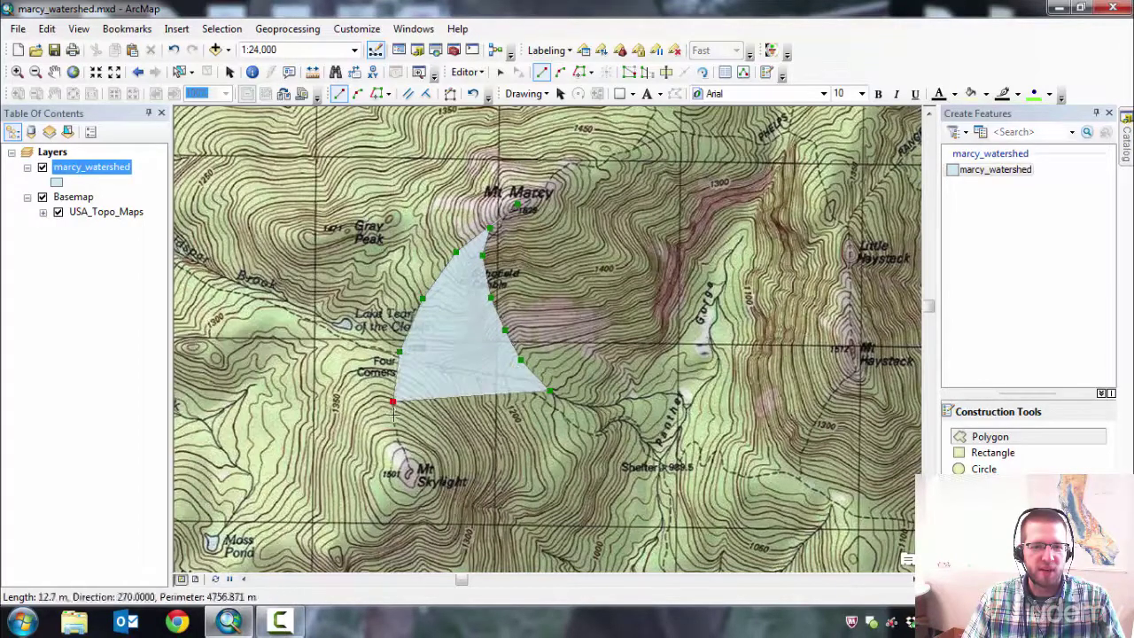
pyautogui.click(407, 472)
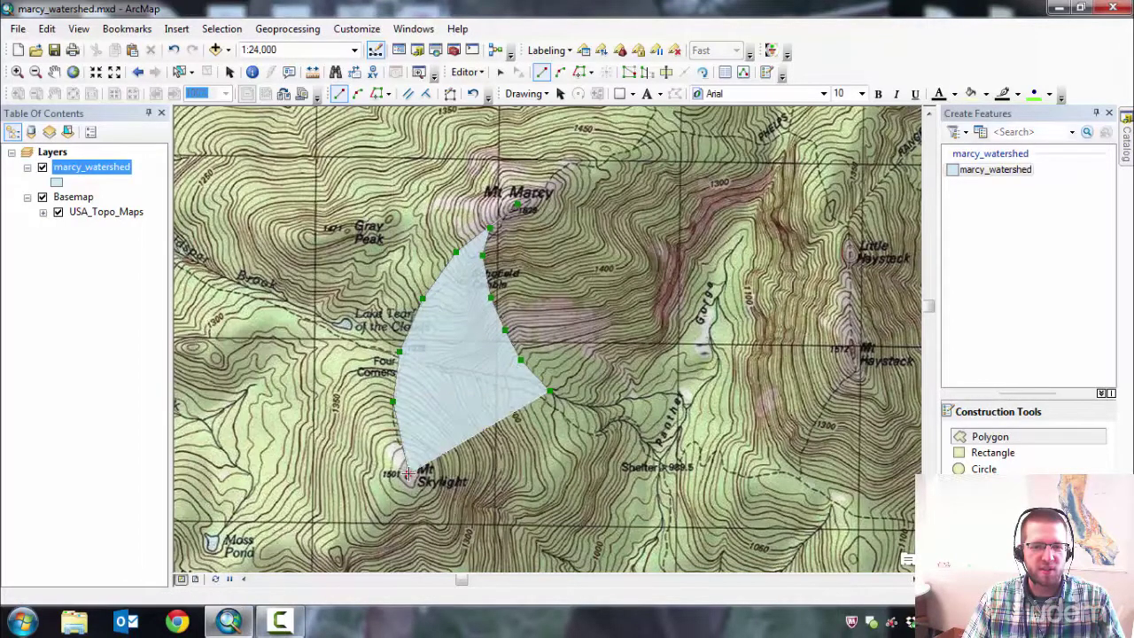
pyautogui.click(482, 434)
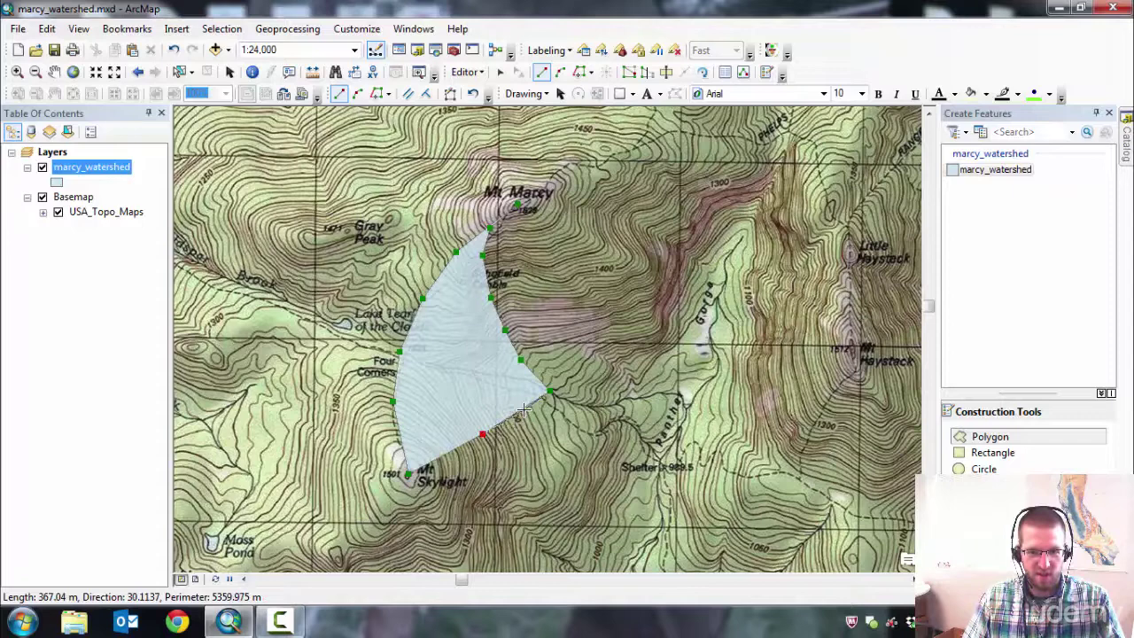
pyautogui.doubleClick(523, 409)
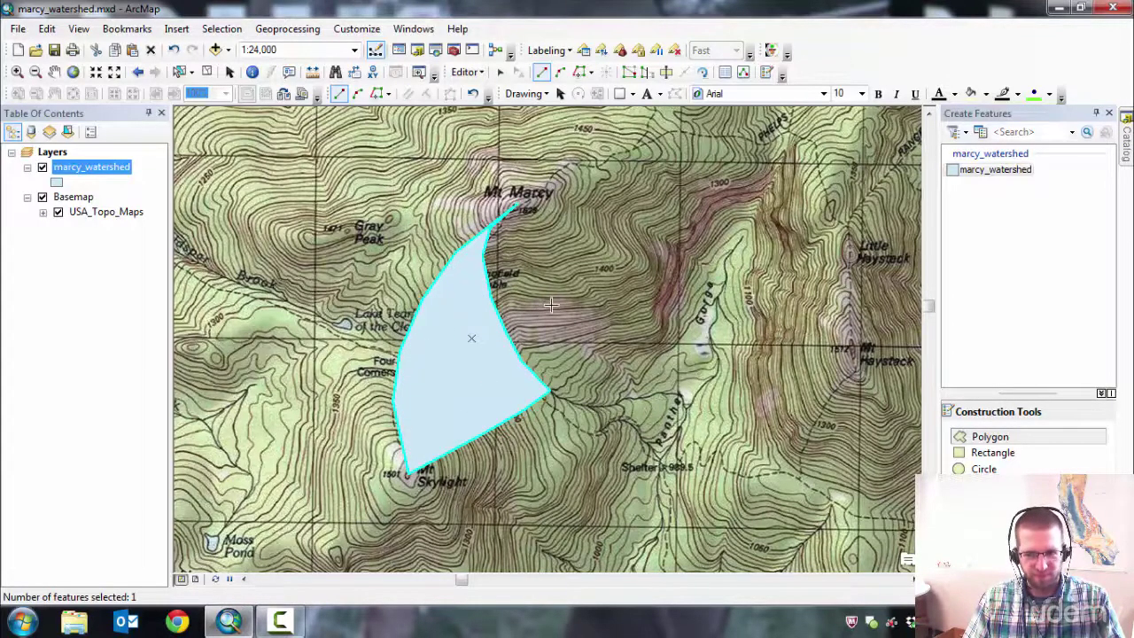
# Open the marcy_watershed layer's symbology properties and close them without changes
pyautogui.rightClick(73, 173)
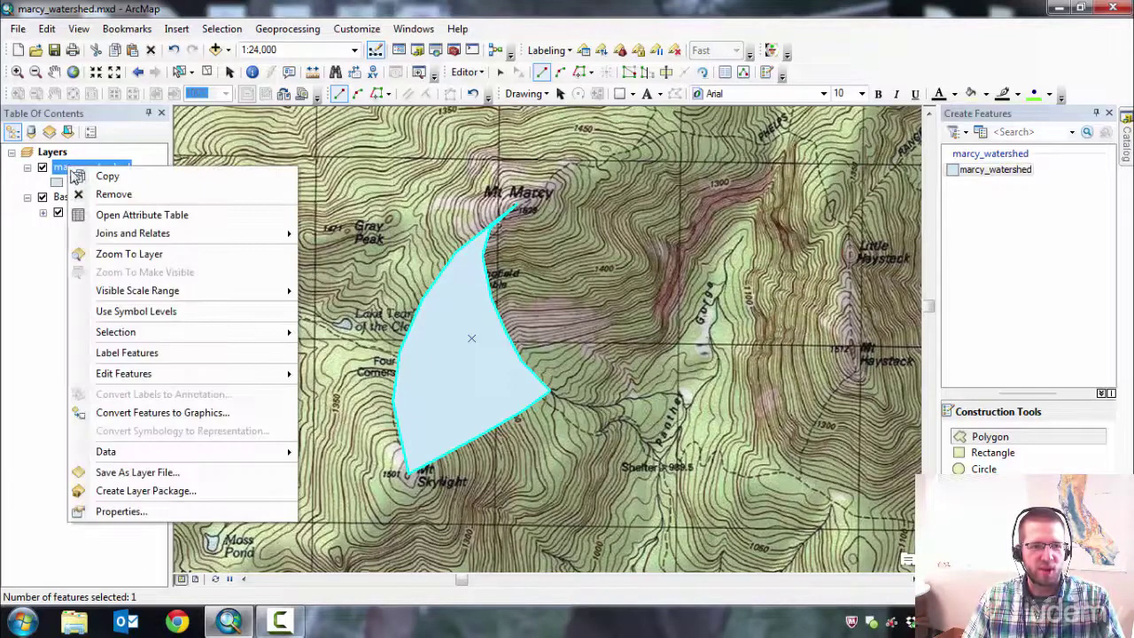
pyautogui.click(121, 511)
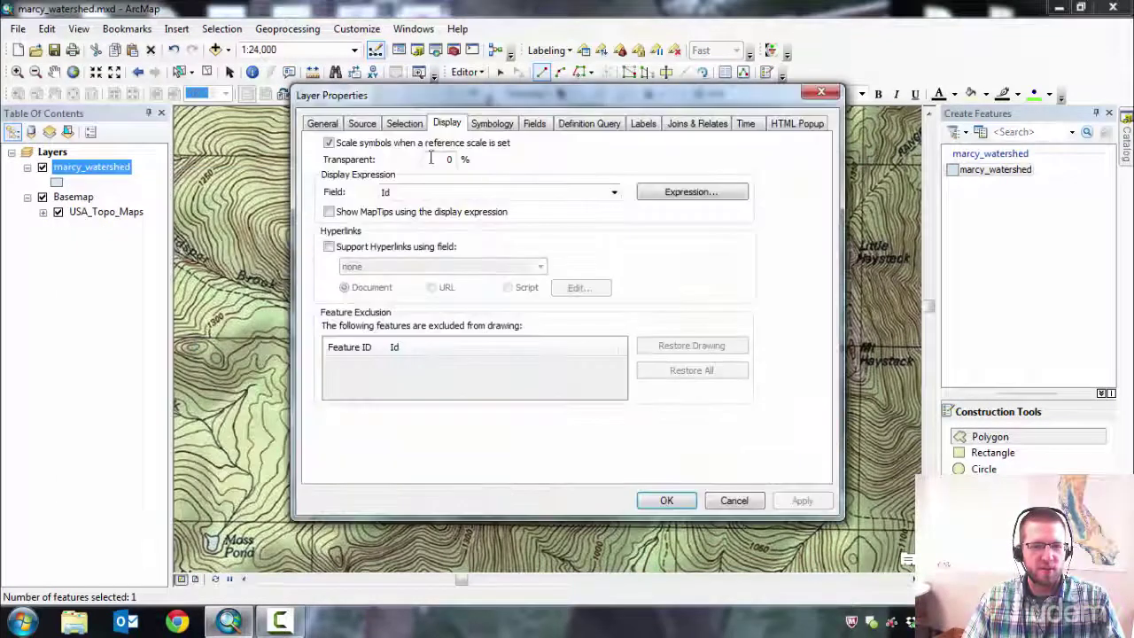
pyautogui.click(489, 126)
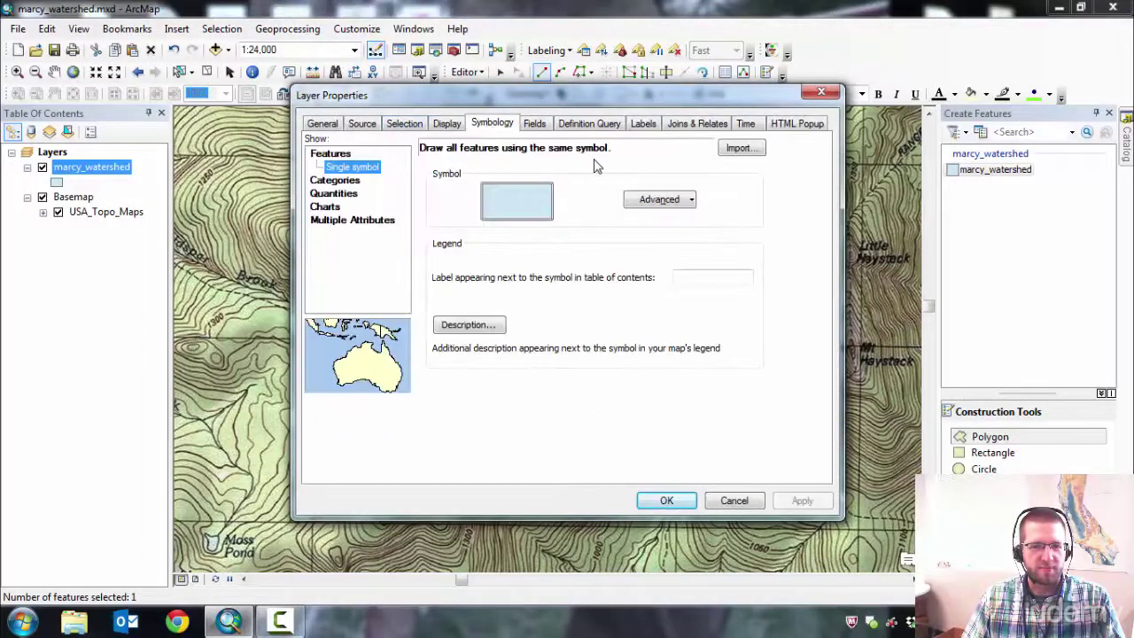
pyautogui.click(523, 204)
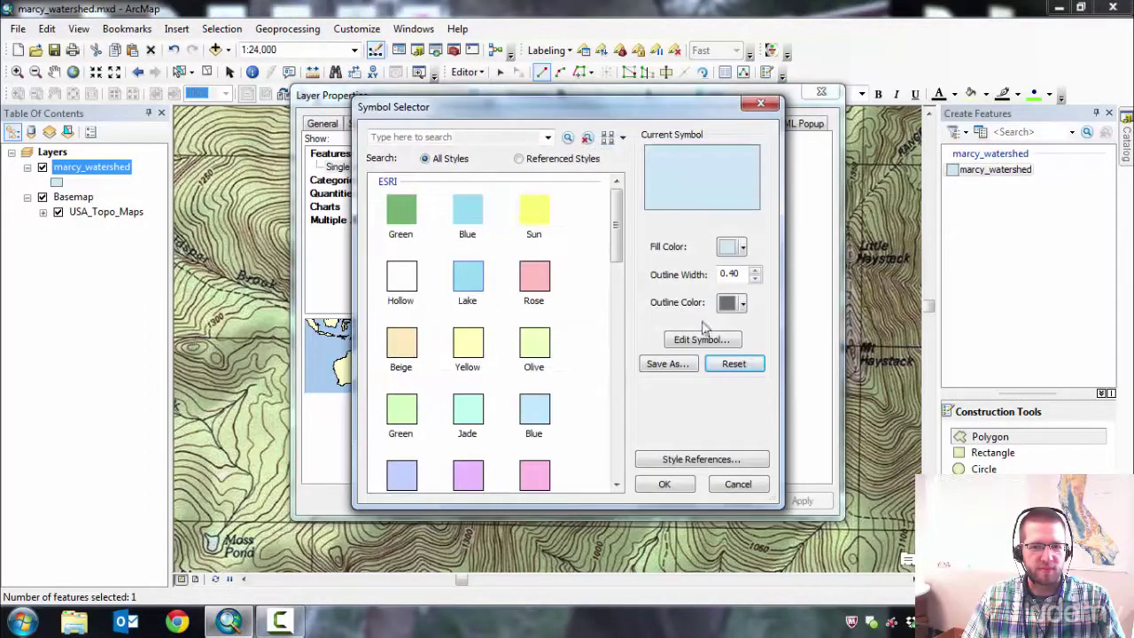
pyautogui.click(668, 484)
pyautogui.click(734, 500)
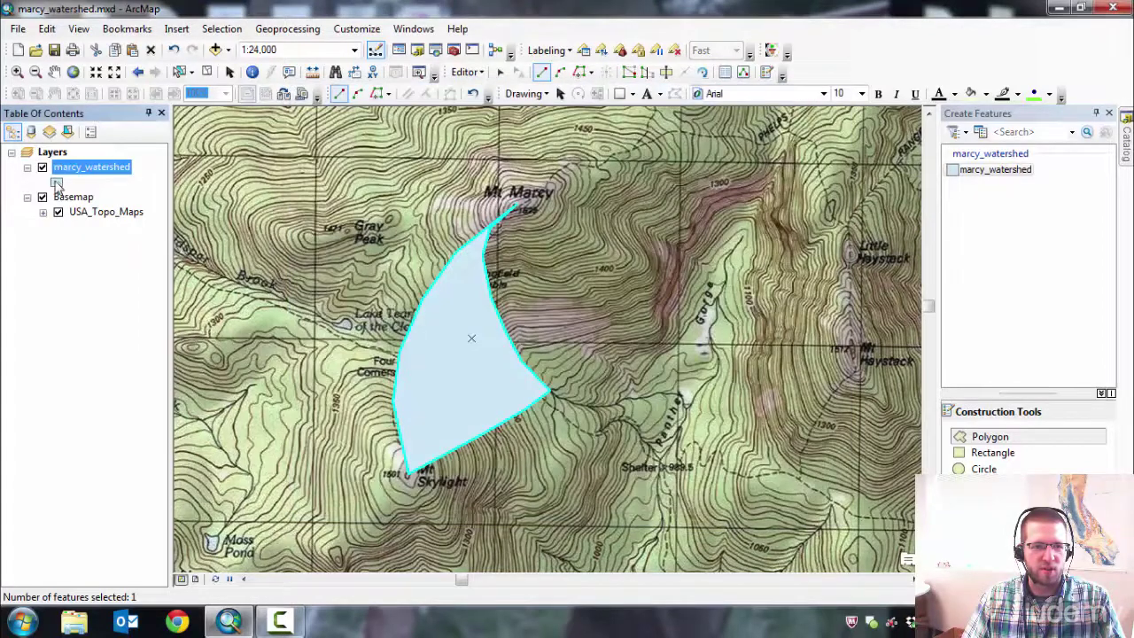
# Set the watershed symbol to no fill with a blue outline of width 1
pyautogui.click(56, 182)
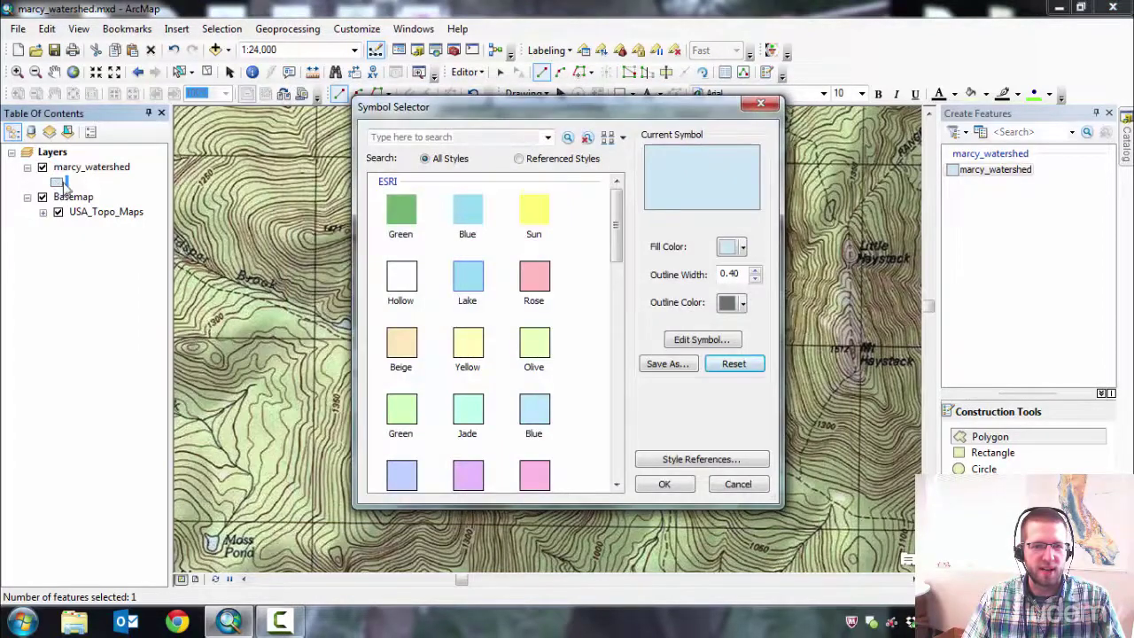
pyautogui.click(743, 249)
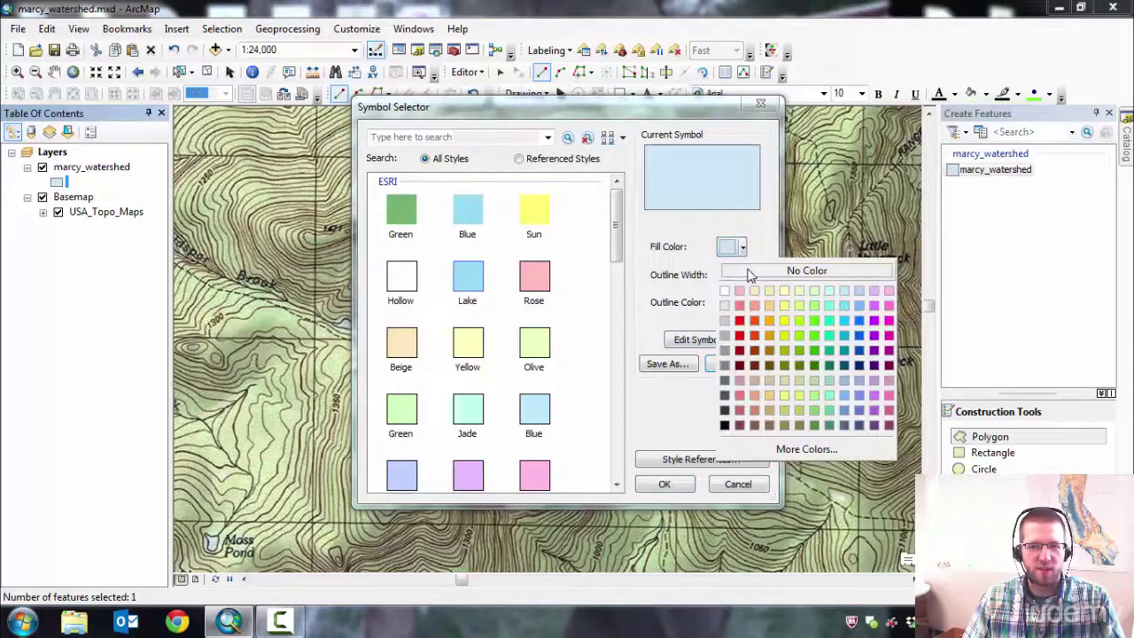
pyautogui.click(749, 269)
pyautogui.click(742, 304)
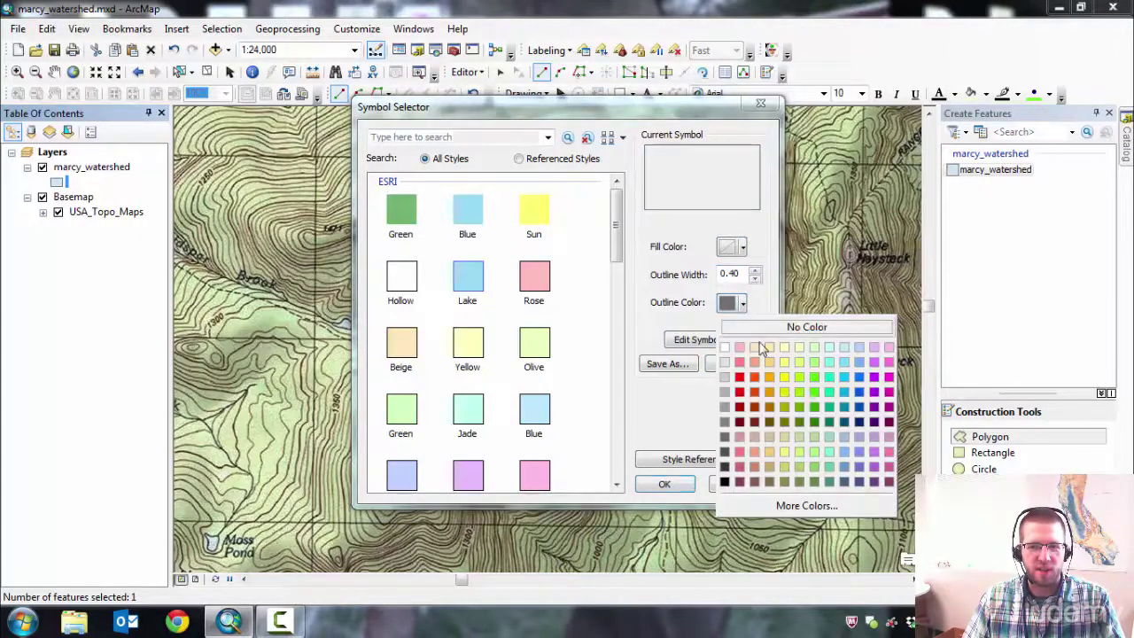
pyautogui.click(859, 379)
pyautogui.click(753, 270)
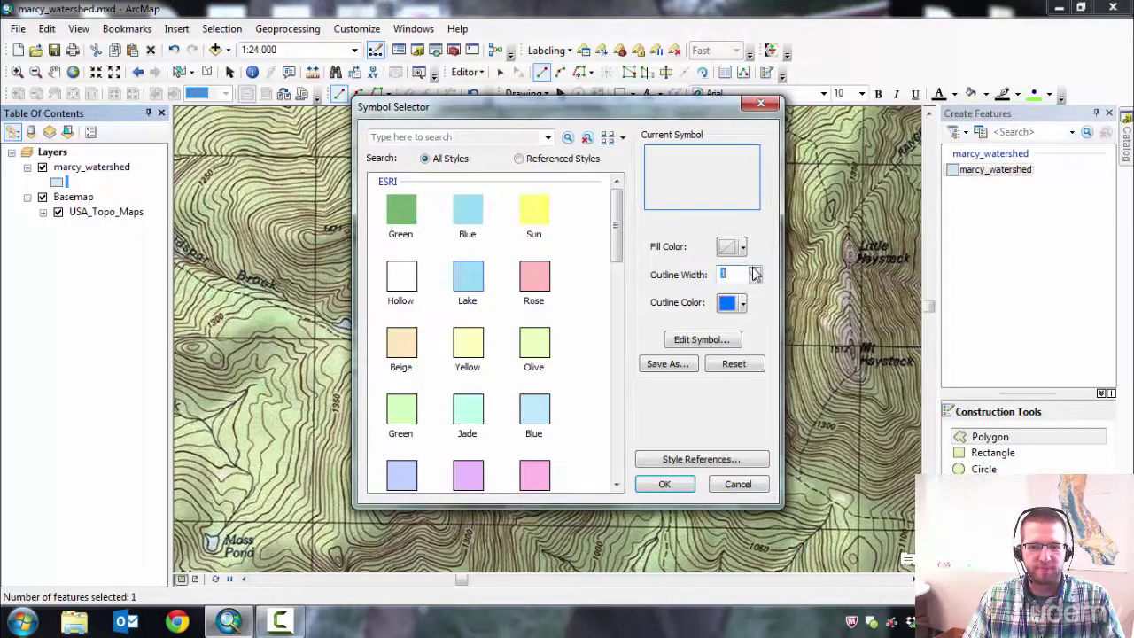
pyautogui.click(688, 489)
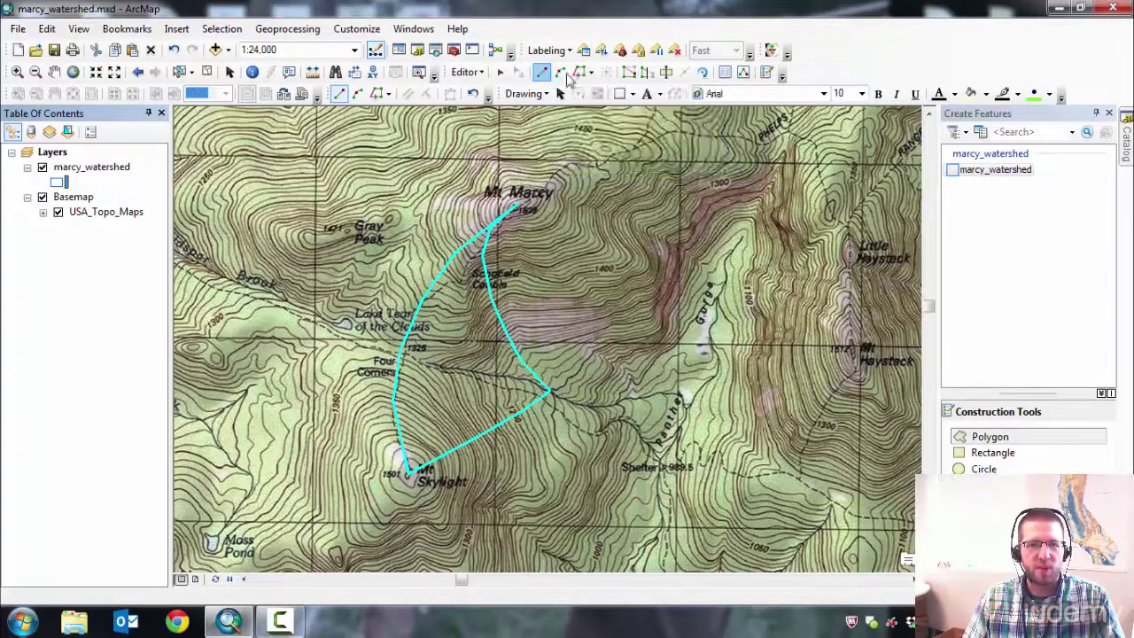
# Drag two boundary vertices below Mt Marcy onto the ridge past Schofield Cobble, then finish vertex editing
pyautogui.click(629, 73)
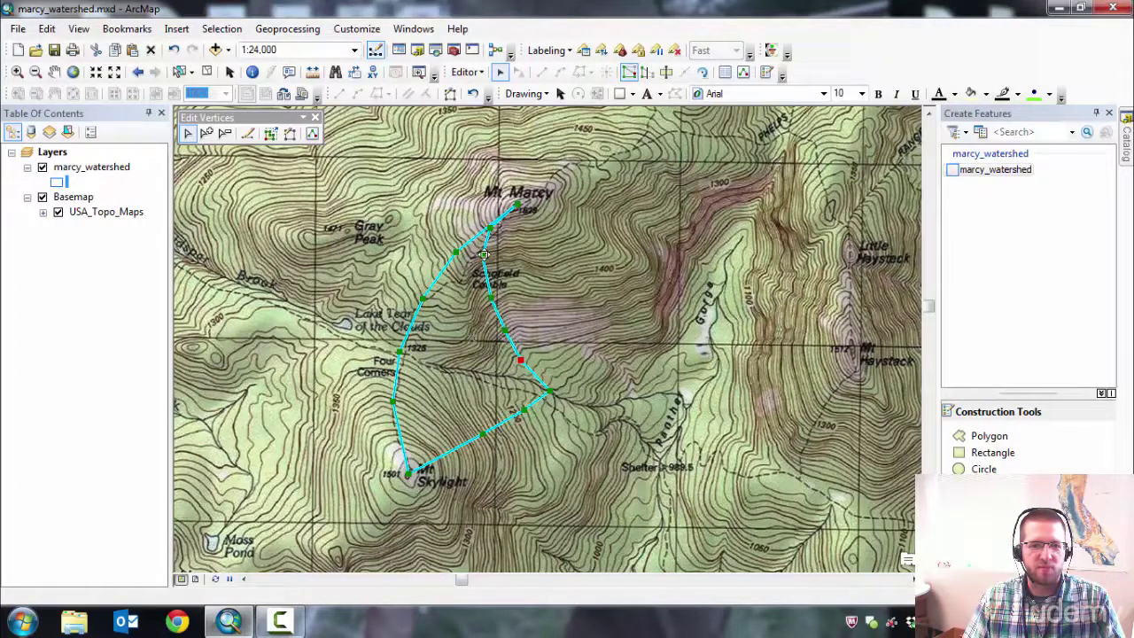
pyautogui.moveTo(483, 254); pyautogui.dragTo(503, 230)
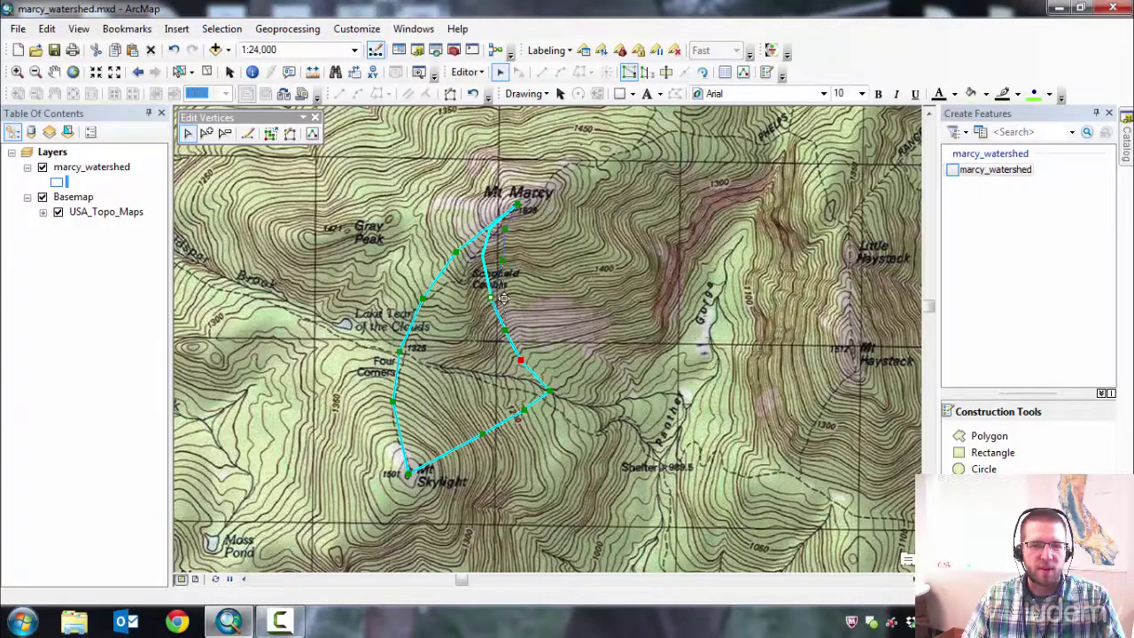
pyautogui.moveTo(502, 298); pyautogui.dragTo(503, 330)
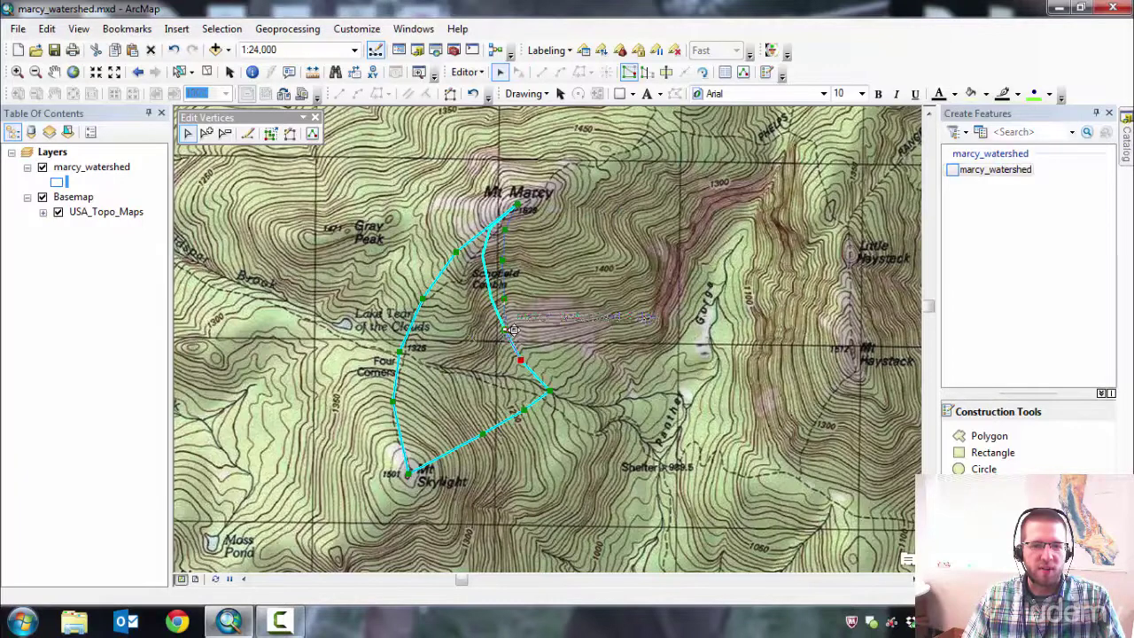
pyautogui.click(574, 288)
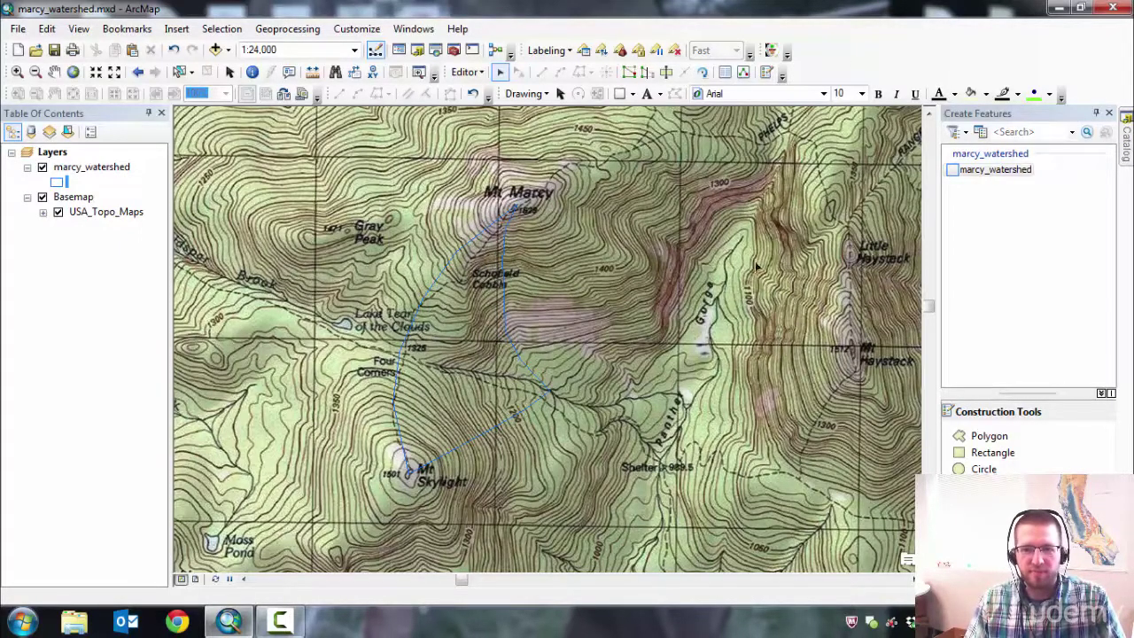
# Pan east toward Little Haystack and start a new polygon with vertices from the gorge eastward
pyautogui.moveTo(757, 265); pyautogui.dragTo(527, 310)
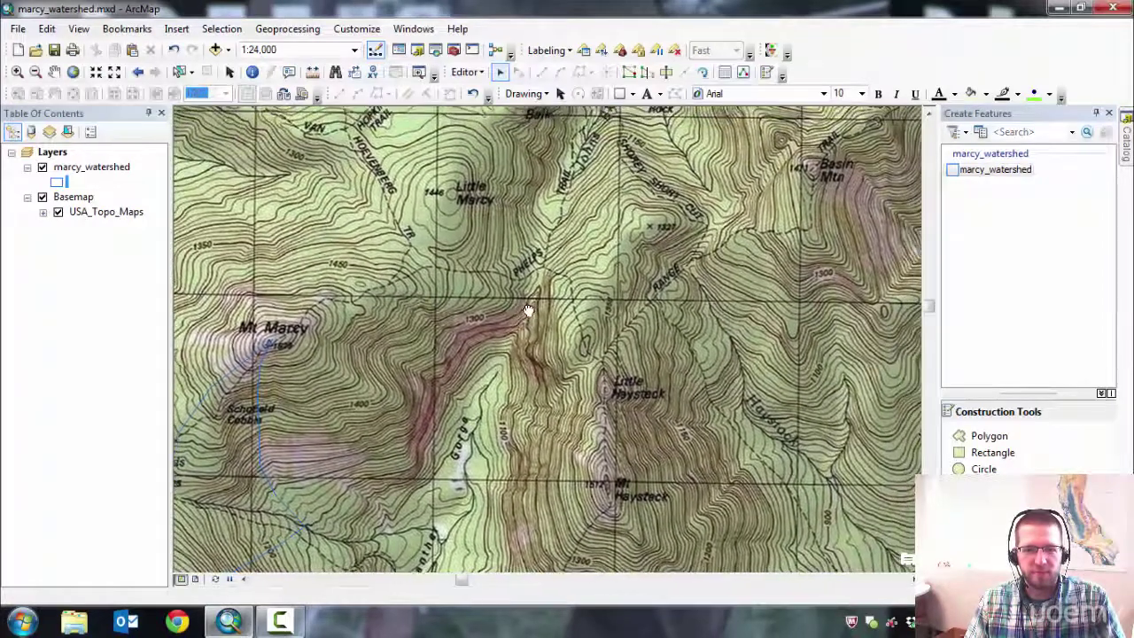
pyautogui.click(990, 438)
pyautogui.click(990, 436)
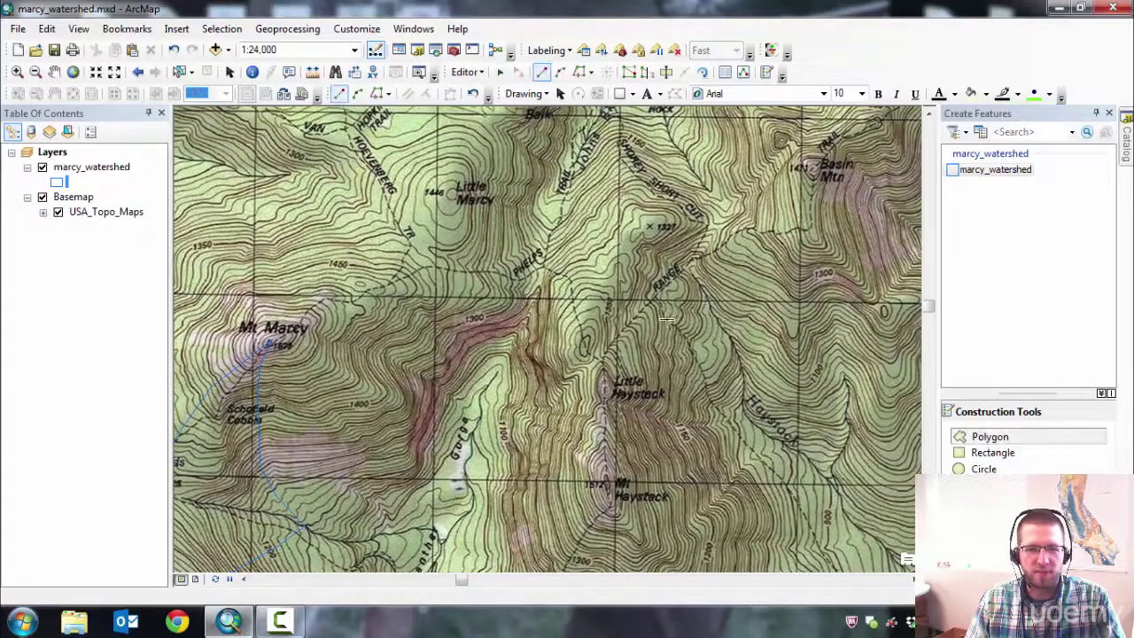
pyautogui.click(472, 445)
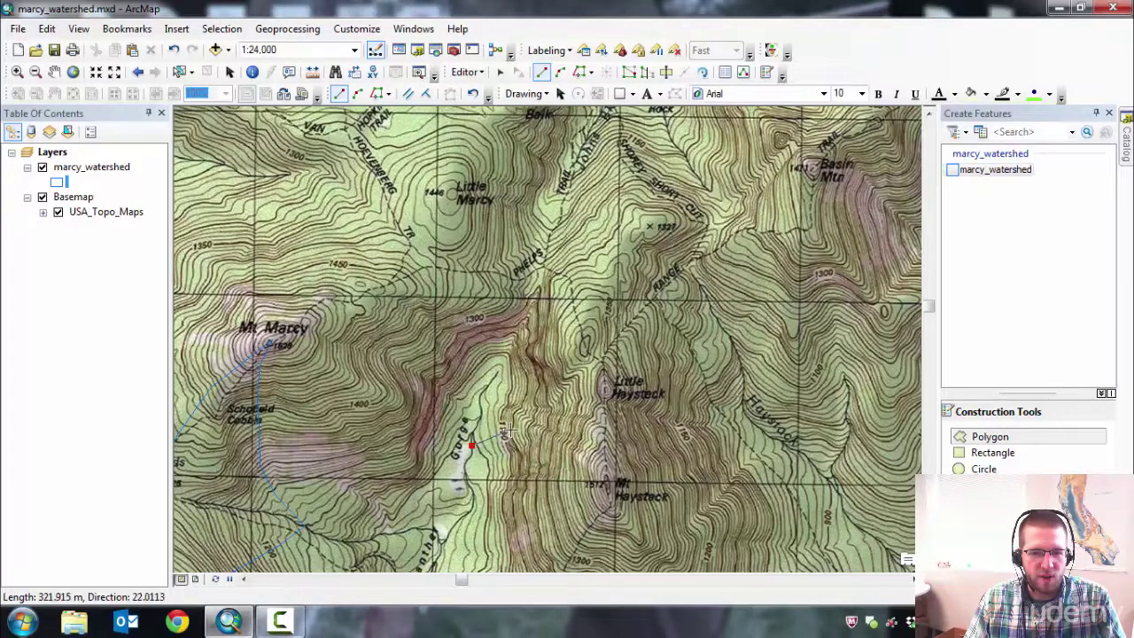
pyautogui.click(510, 431)
pyautogui.click(540, 435)
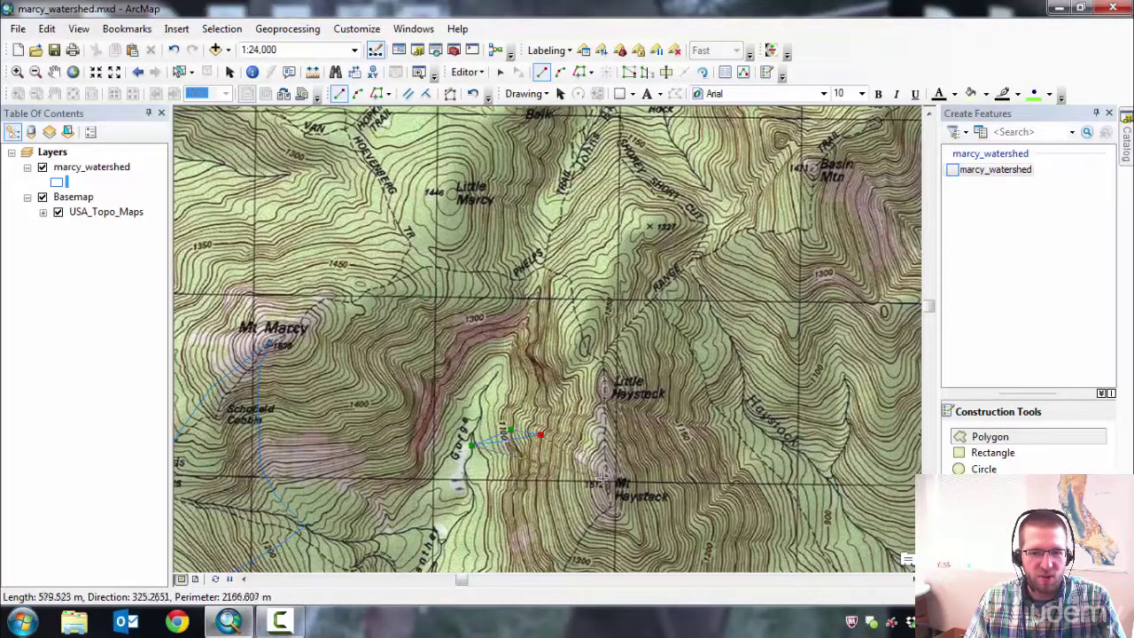
# Extend the outline east to the Mt Haystack saddle, then north up Little Haystack's ridge
pyautogui.click(569, 441)
pyautogui.click(591, 455)
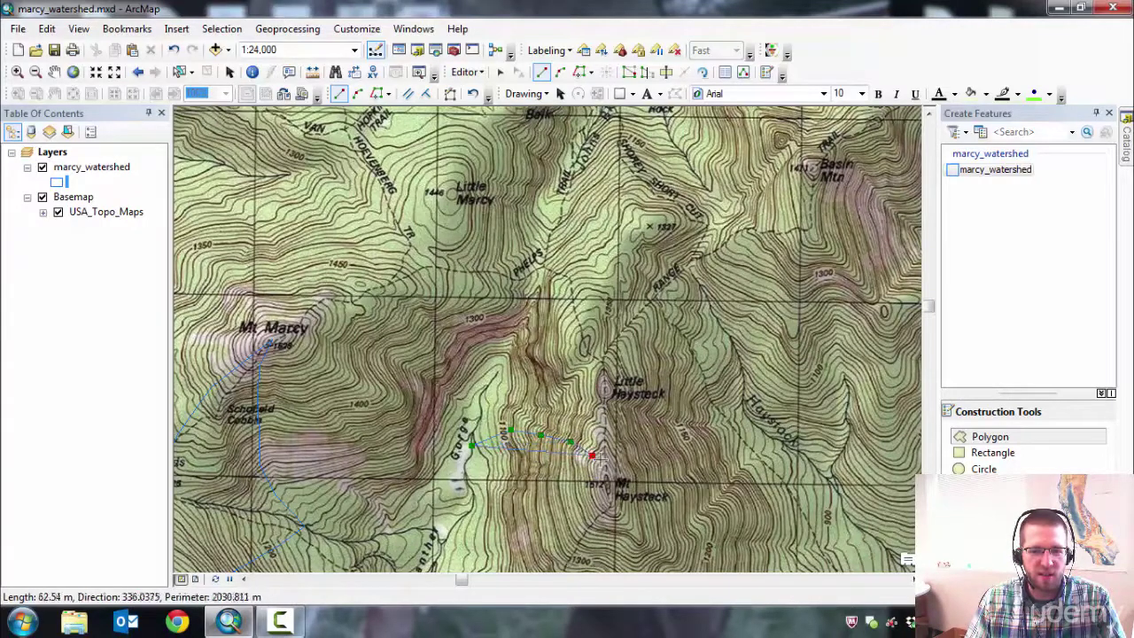
pyautogui.click(604, 461)
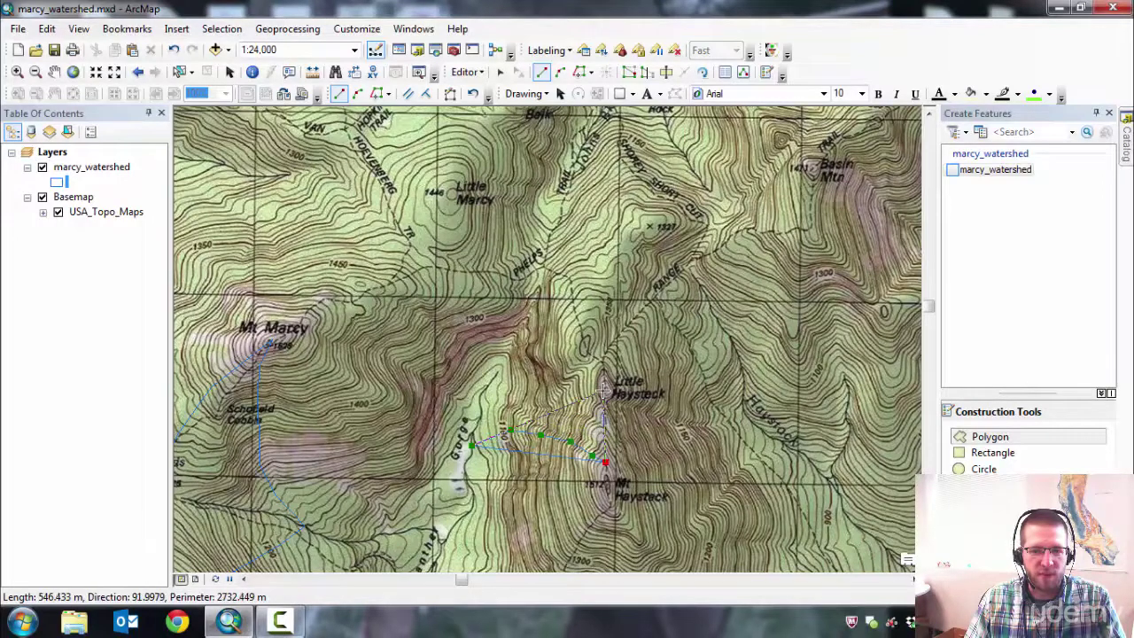
pyautogui.click(602, 389)
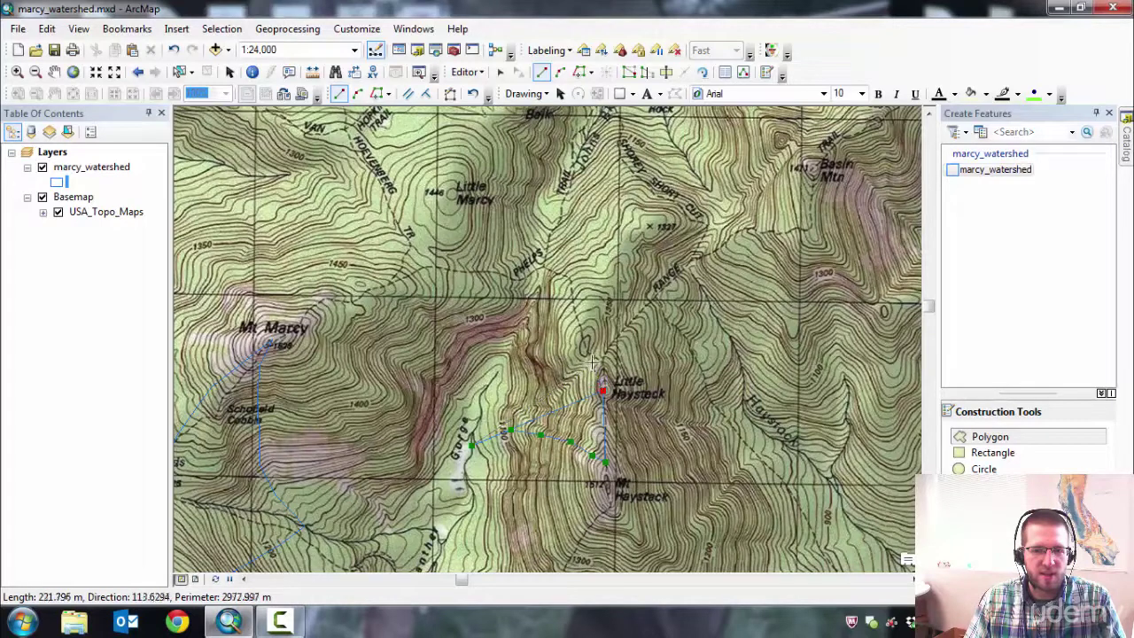
pyautogui.click(592, 363)
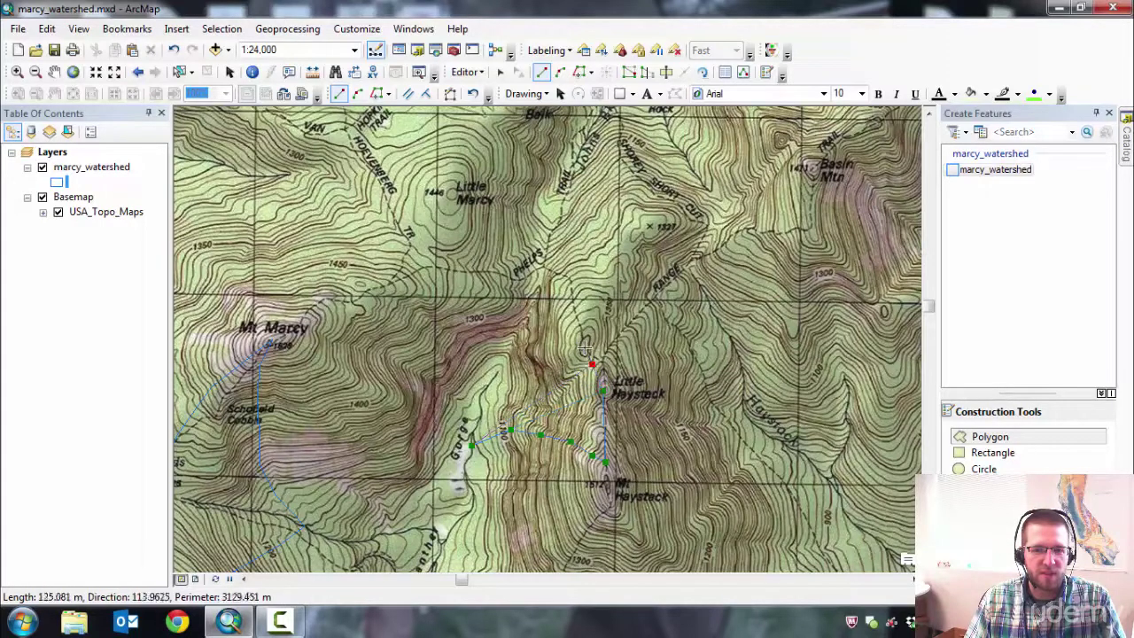
pyautogui.click(585, 345)
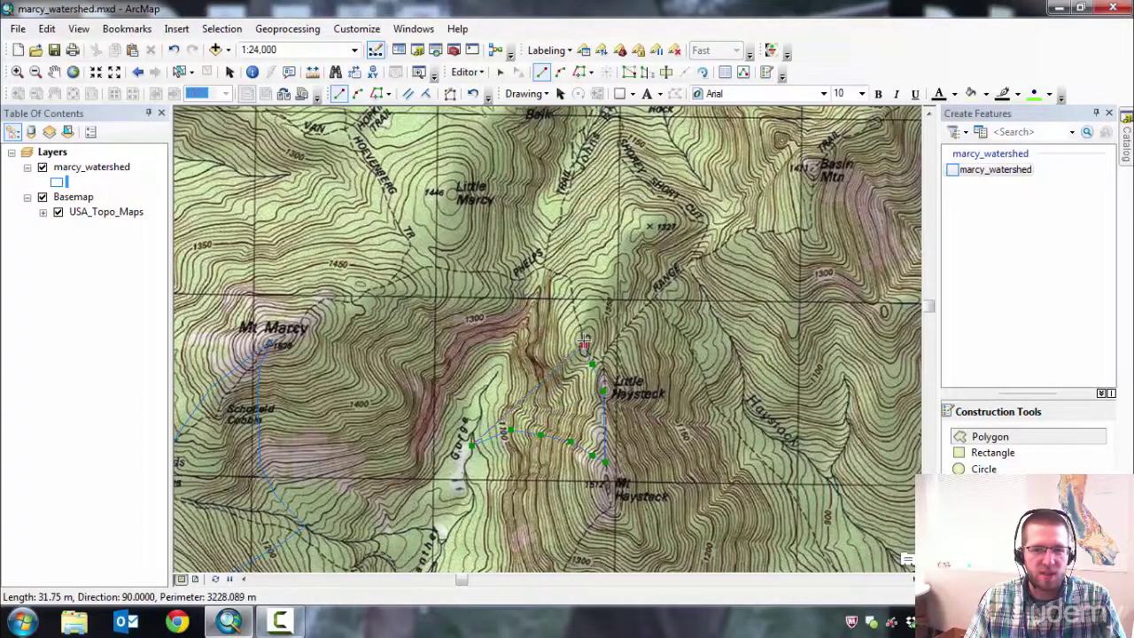
# Trace the northern ridge west to Mt Marcy's summit, back down to the gorge, and finish the polygon
pyautogui.click(555, 293)
pyautogui.click(543, 276)
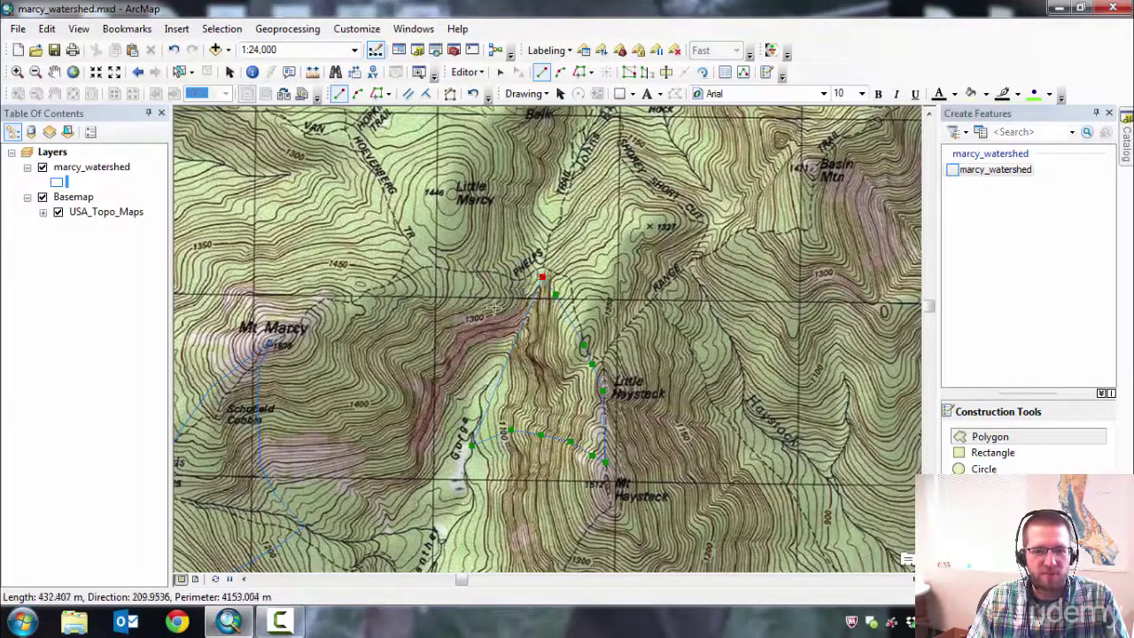
pyautogui.click(506, 280)
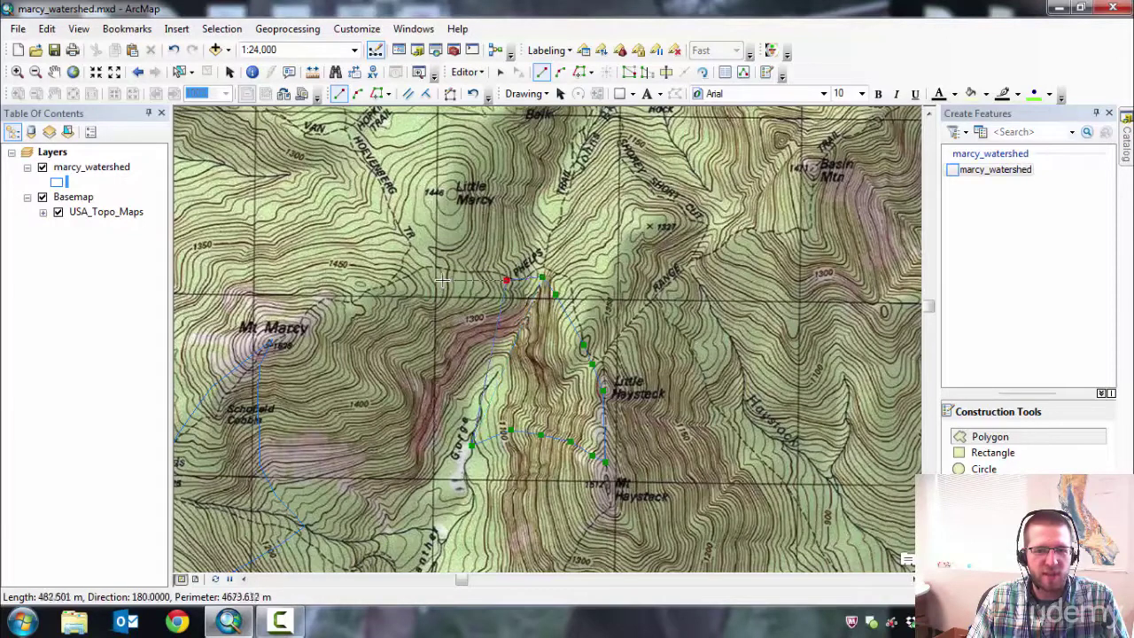
pyautogui.click(442, 280)
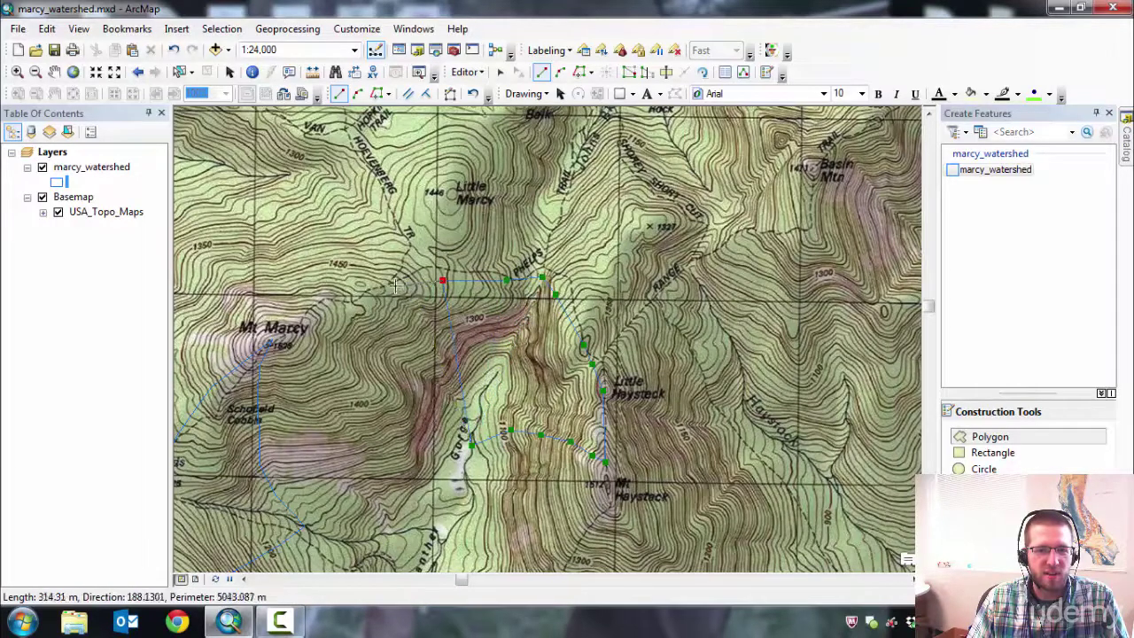
pyautogui.click(383, 287)
pyautogui.click(340, 292)
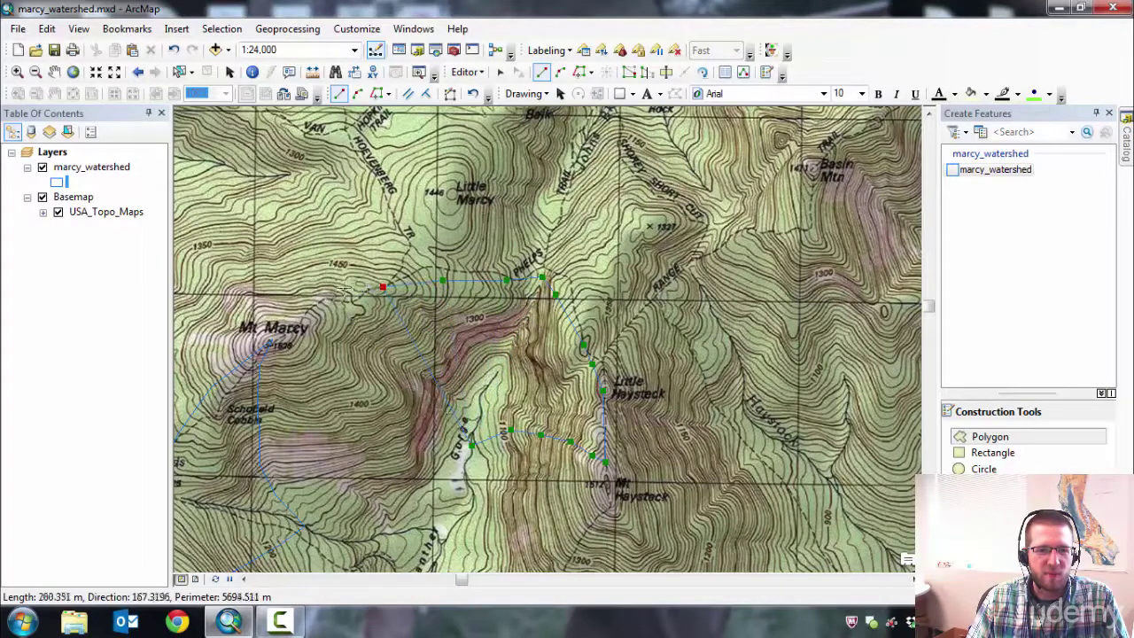
pyautogui.click(275, 345)
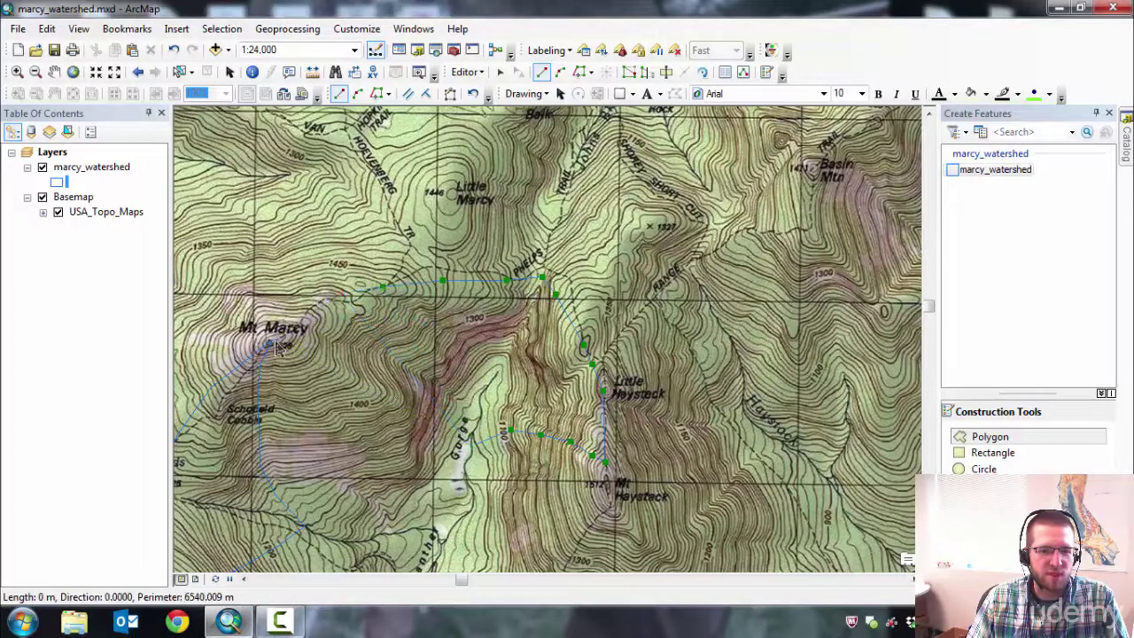
pyautogui.click(374, 393)
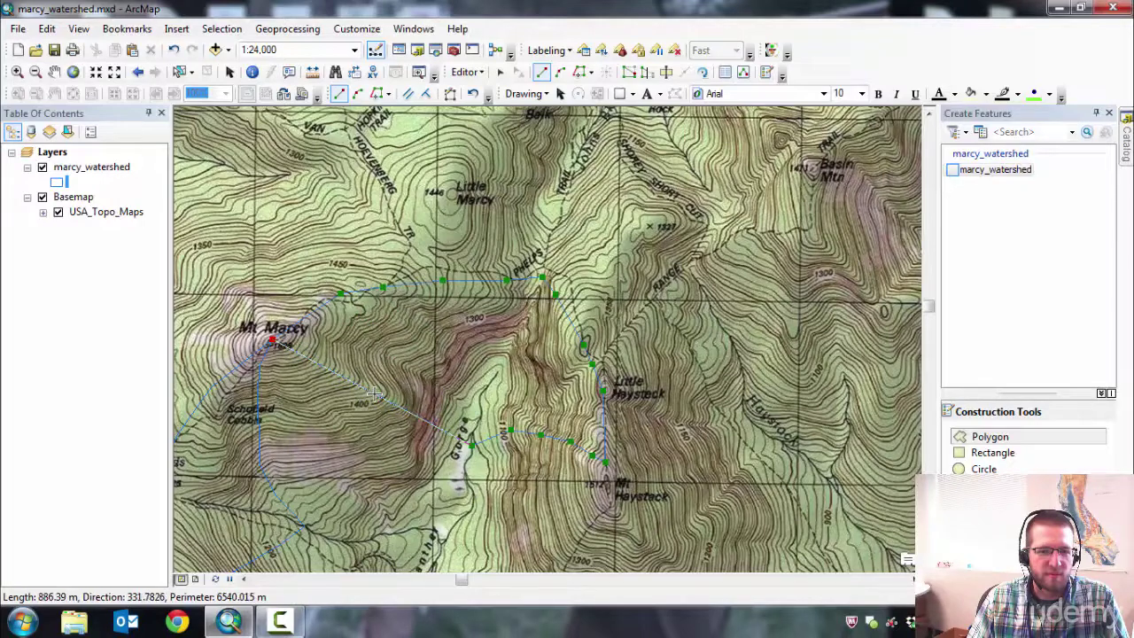
pyautogui.doubleClick(440, 428)
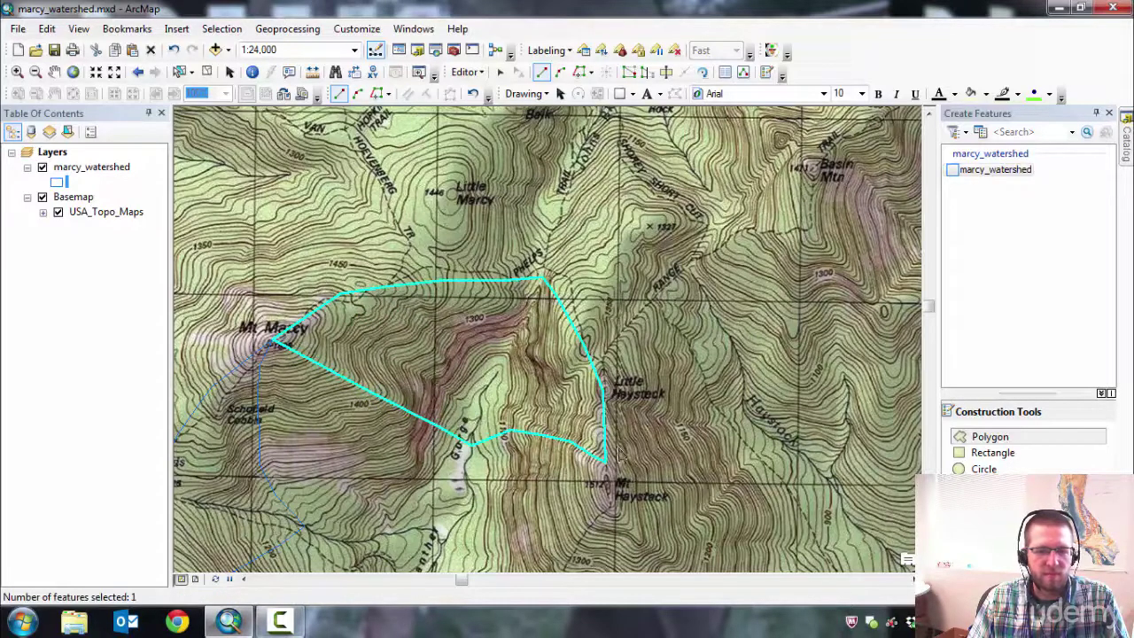